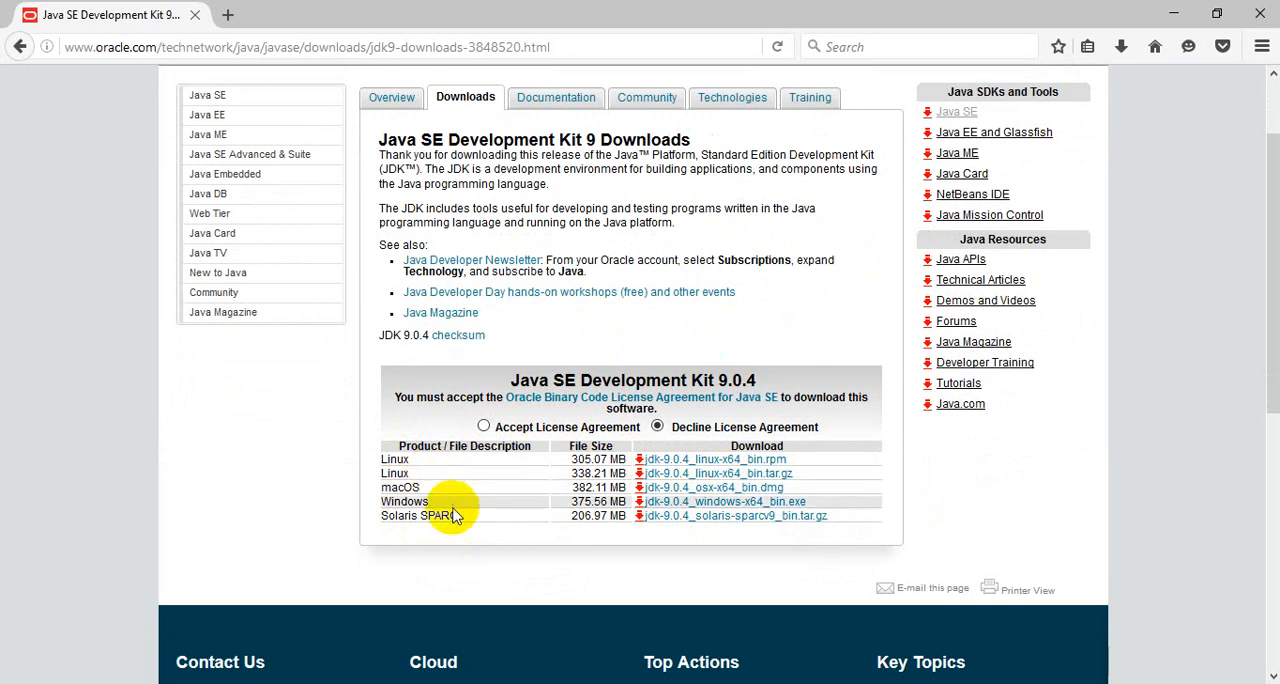
- Accept the JDK 9.0.4 license agreement and request the jdk-9.0.4_windows-x64_bin.exe download, then cancel it and decline the browser-integration help
click(484, 427)
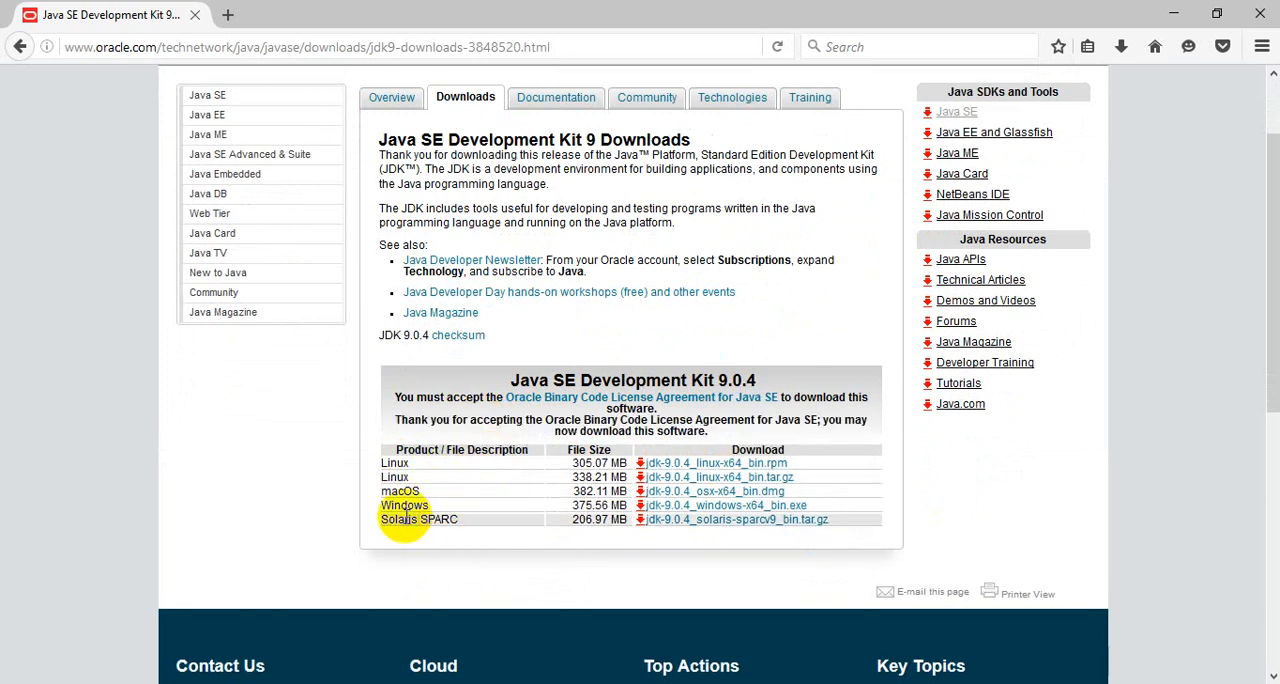
click(679, 508)
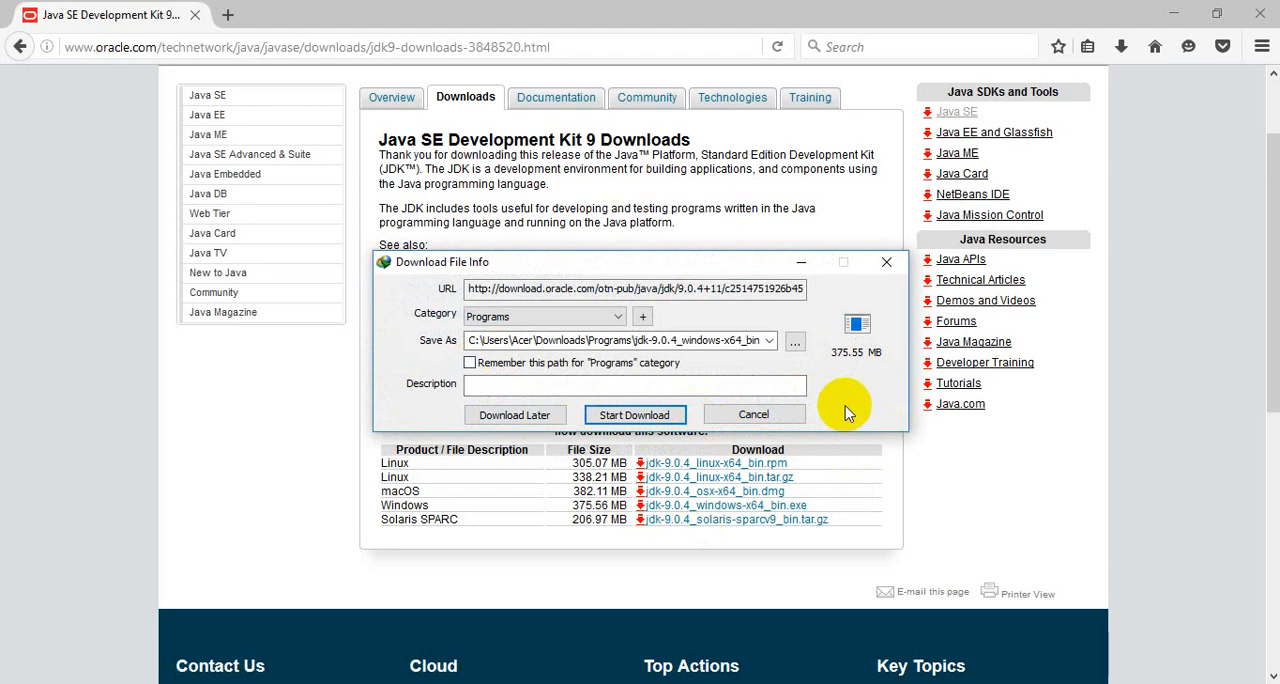
click(762, 424)
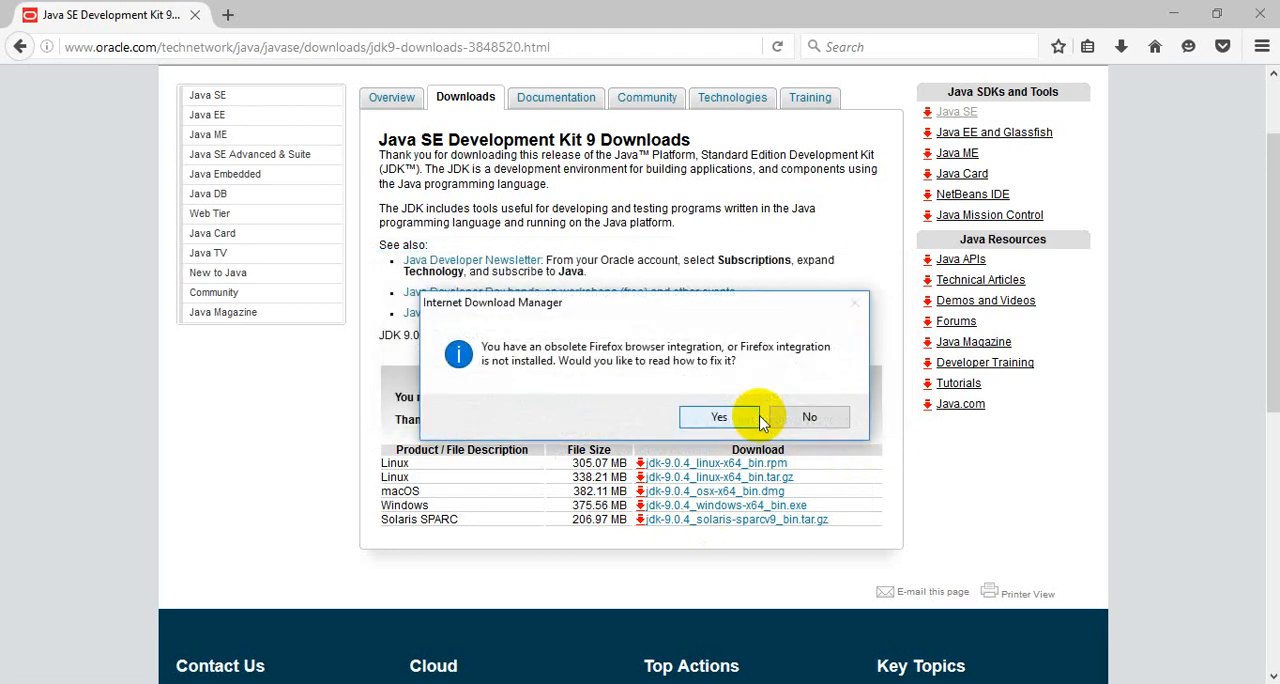
click(818, 420)
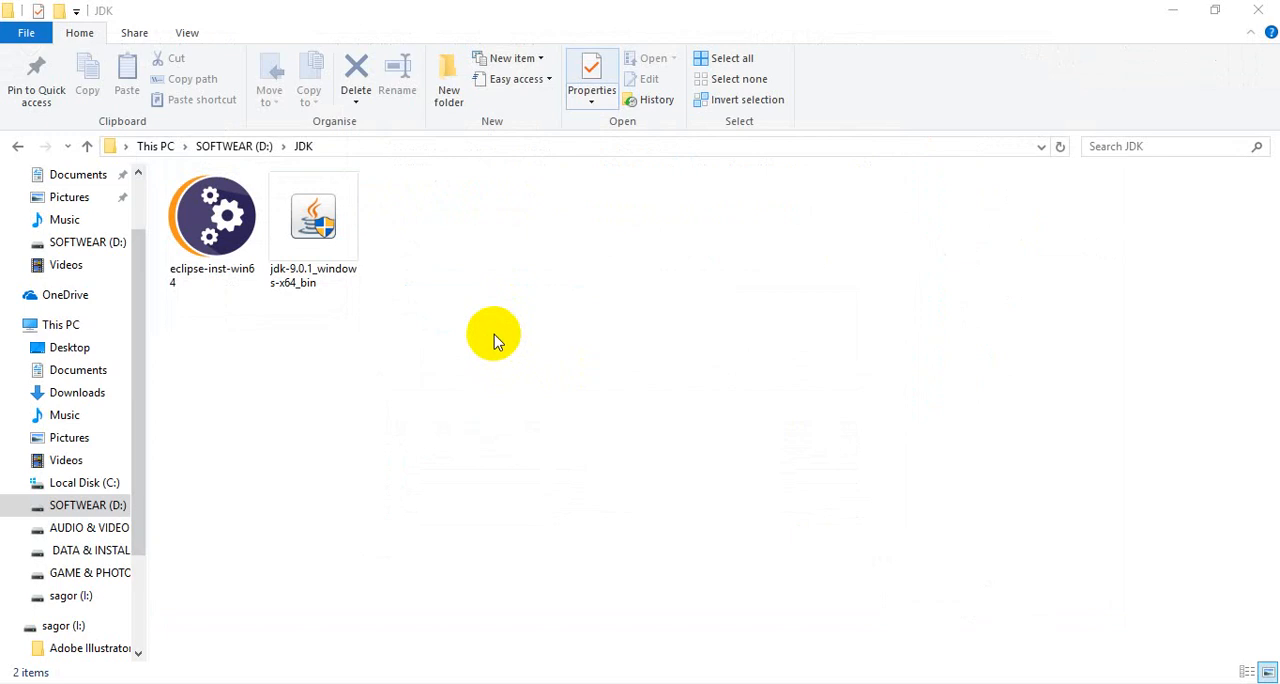
- Run the jdk-9.0.1_windows-x64_bin installer from the JDK folder and install the development kit with the default features and location
click(323, 245)
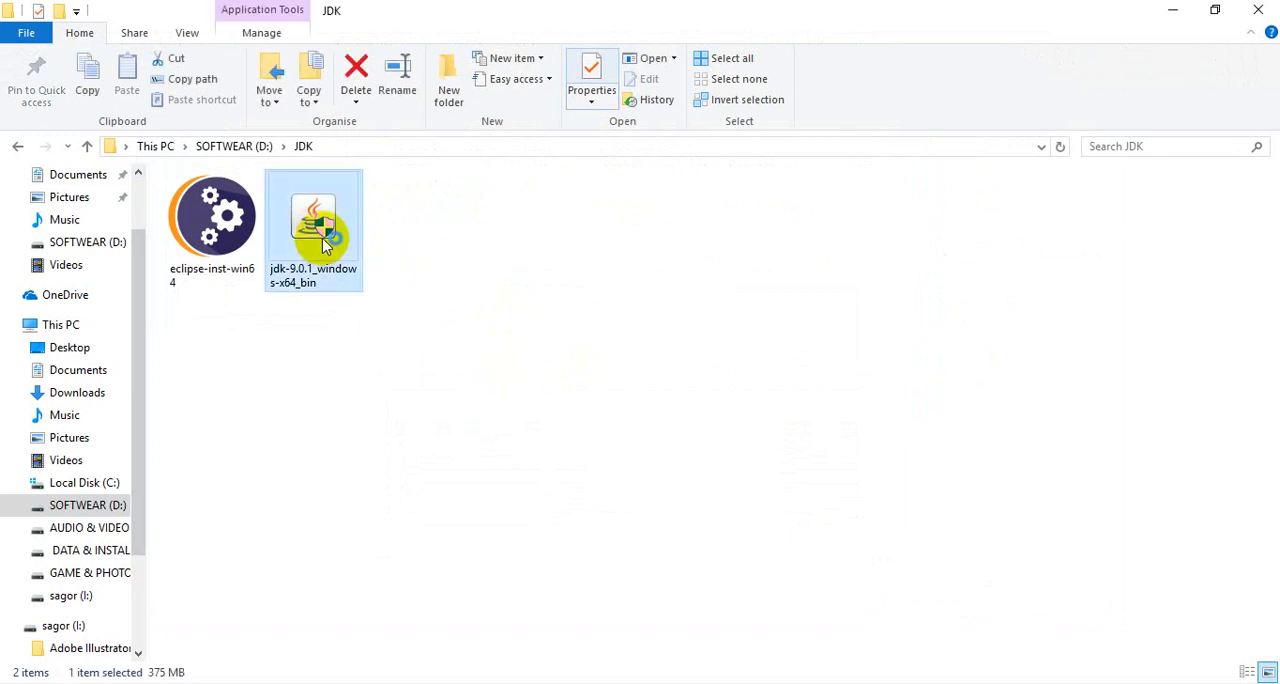
double_click(322, 238)
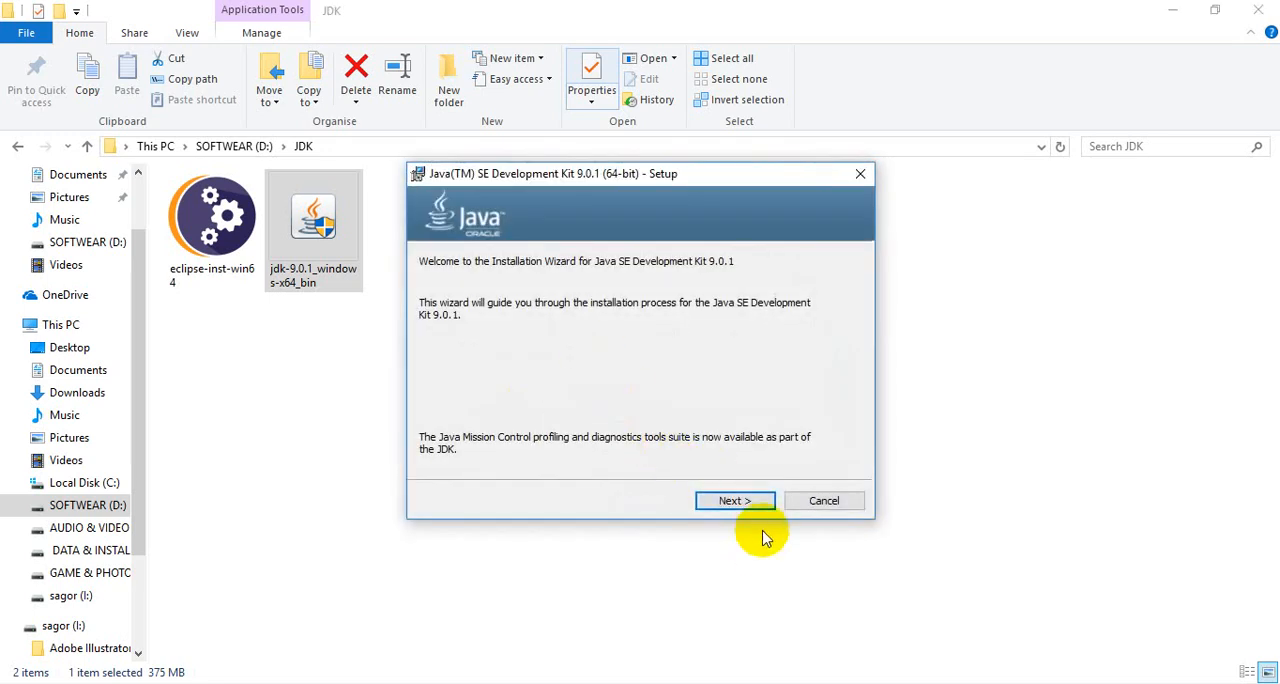
click(750, 505)
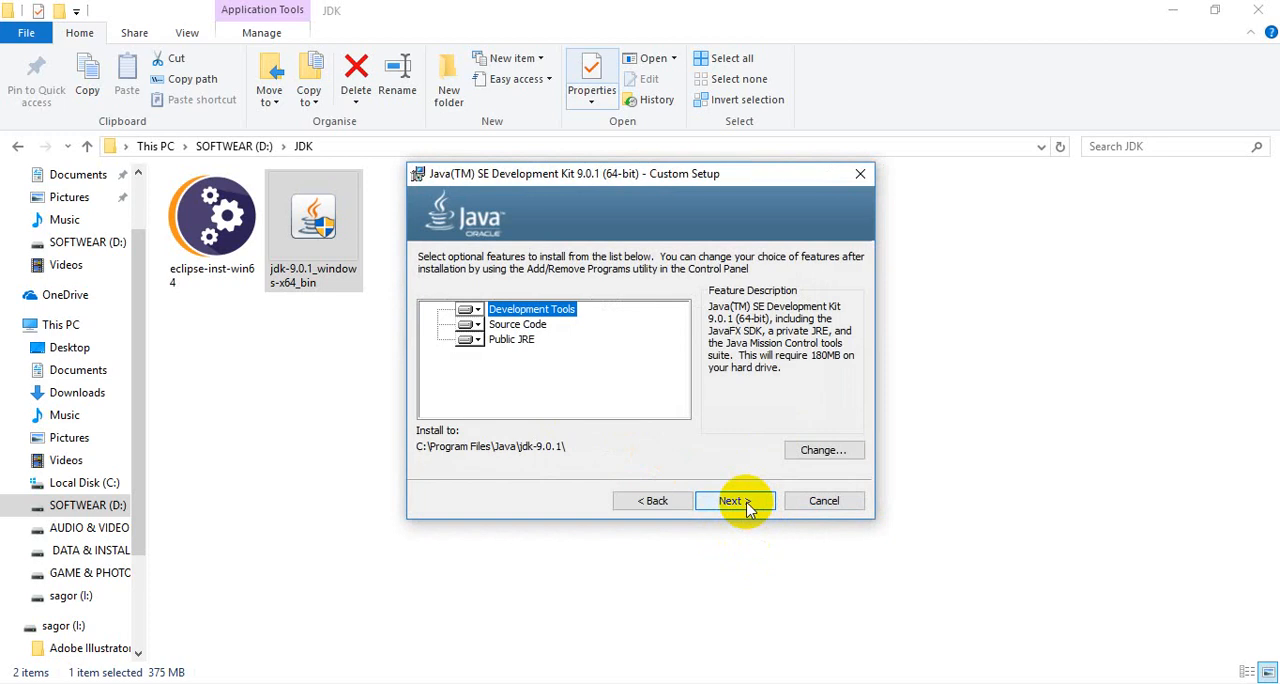
click(747, 505)
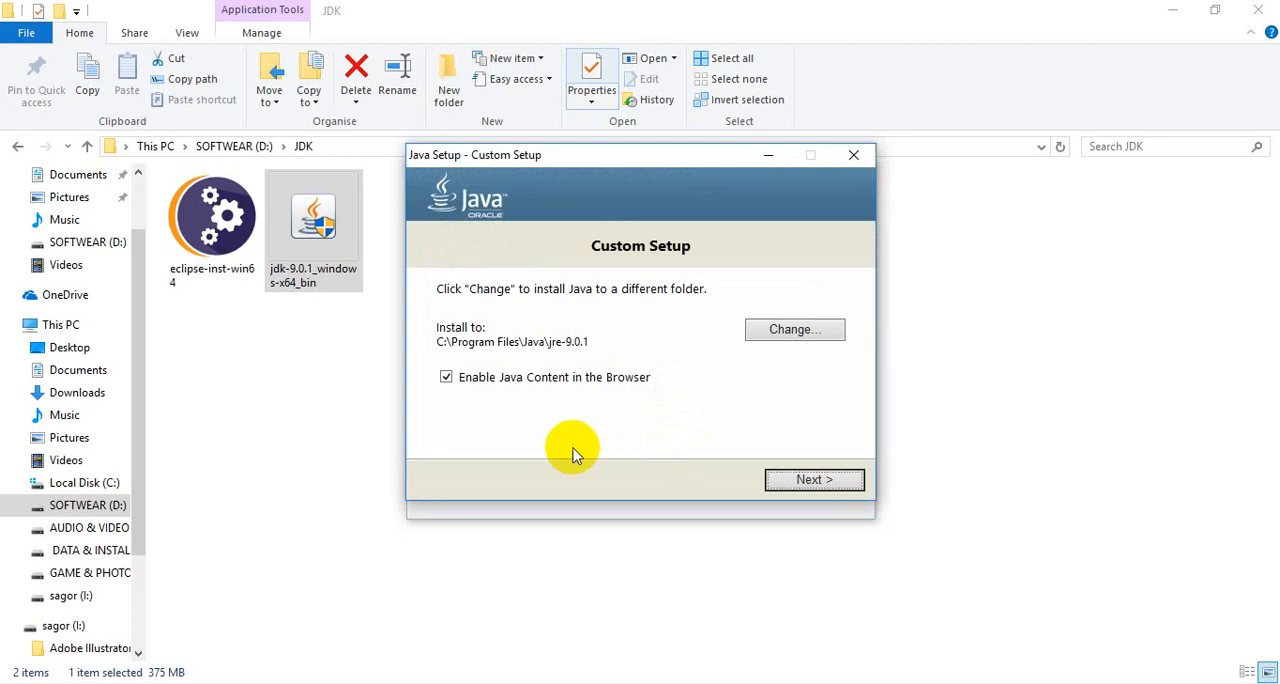
- Install the Java runtime to the default jre-9.0.1 folder and close the finished JDK setup
click(776, 481)
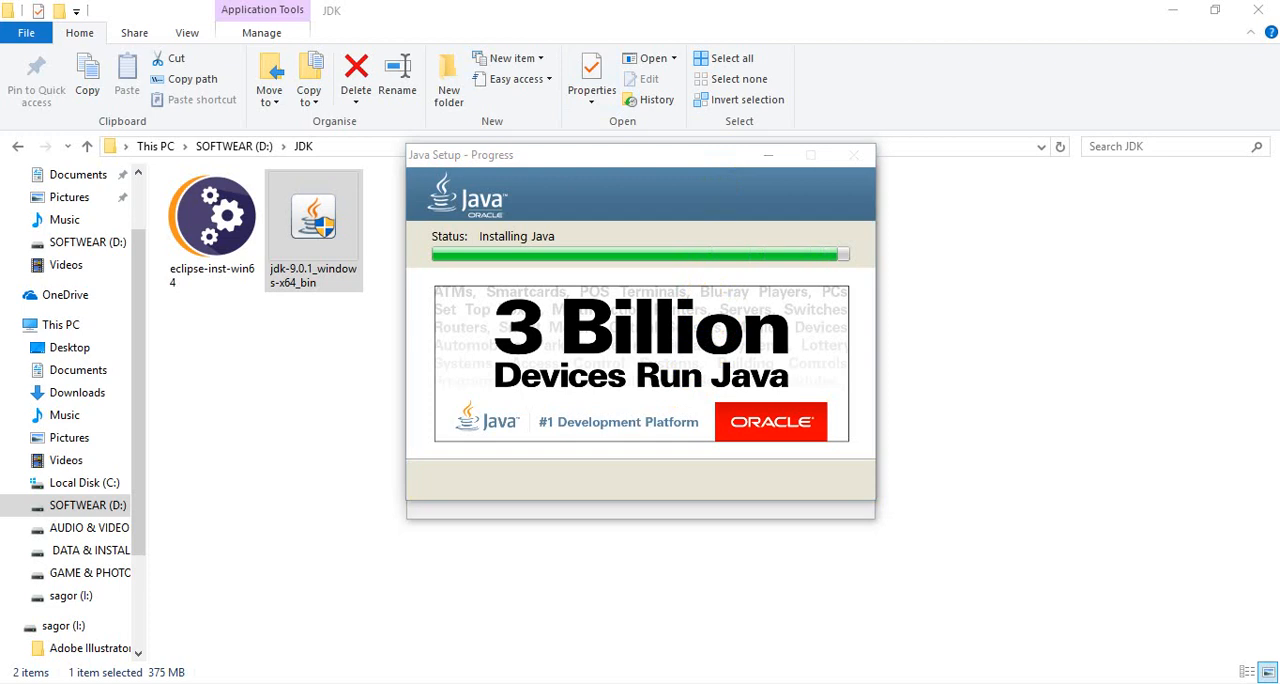
click(934, 403)
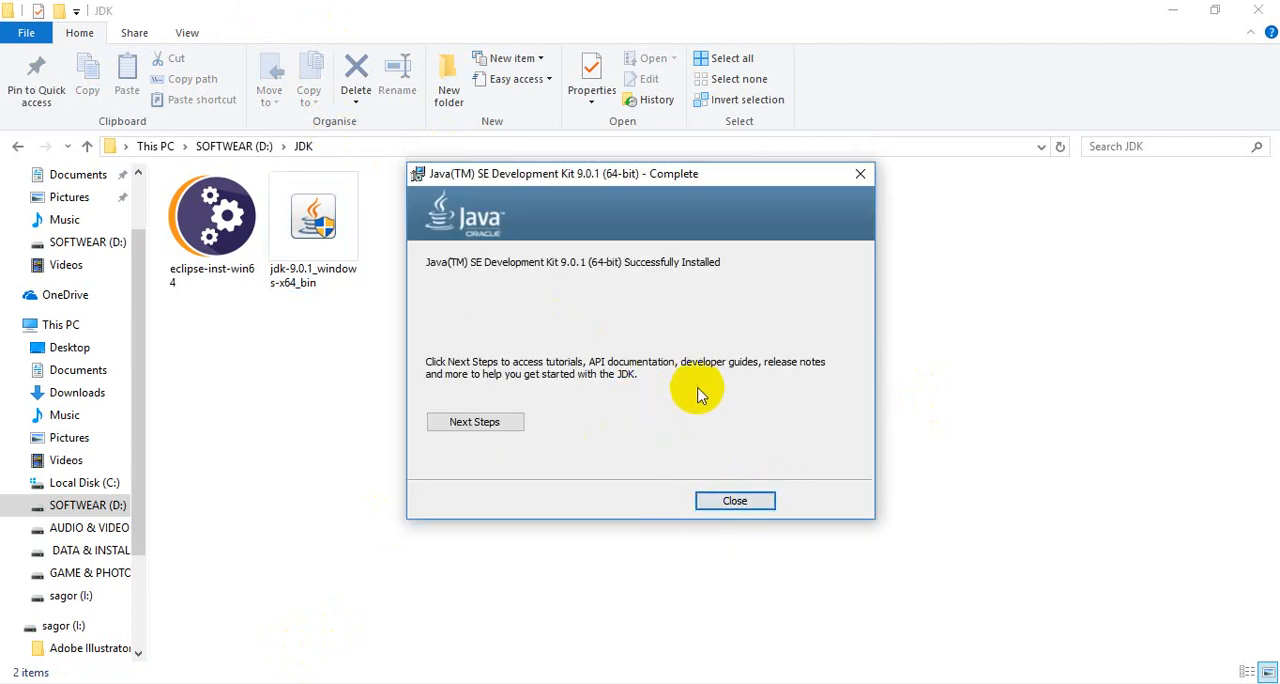
click(718, 502)
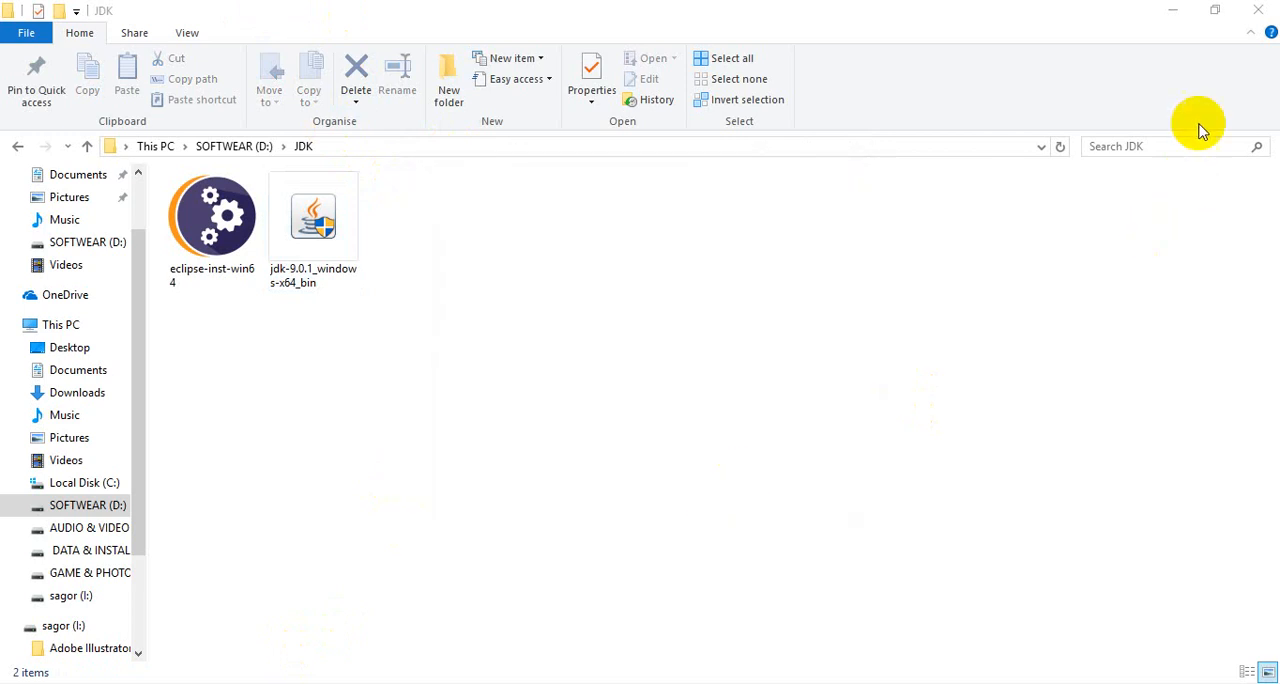
- Minimise the open windows, refresh the desktop and open a Command Prompt
click(1172, 12)
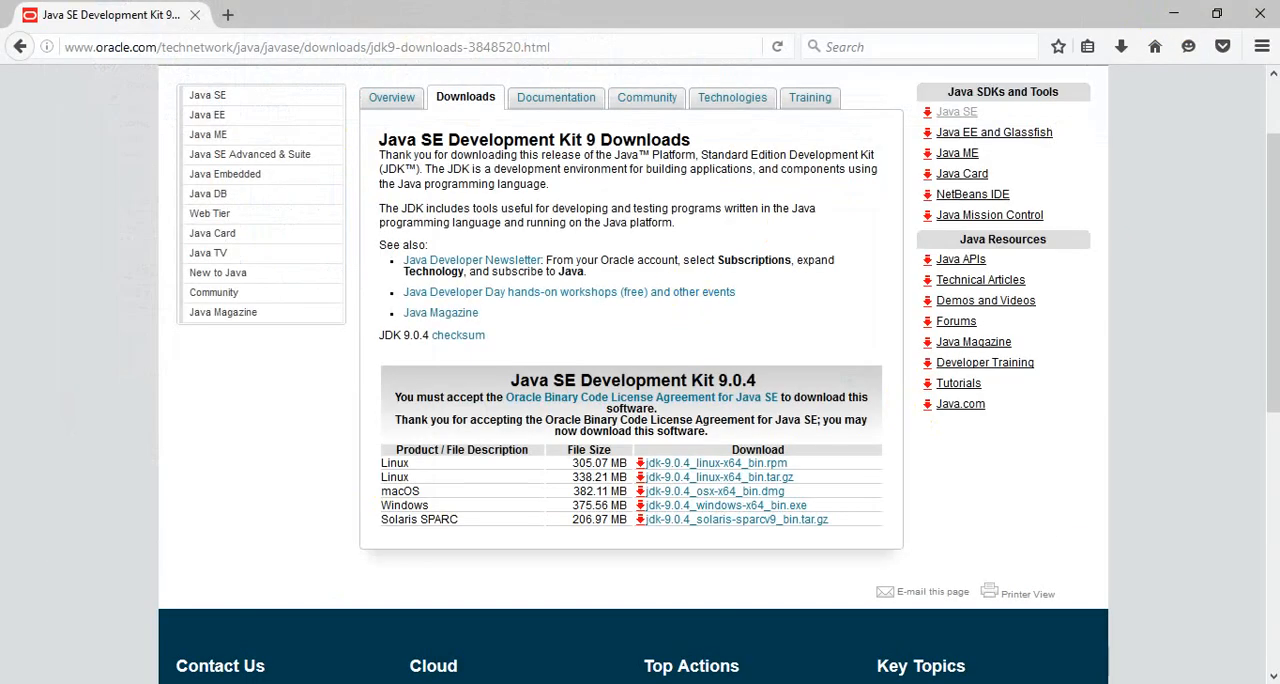
click(1172, 14)
right_click(670, 168)
click(720, 229)
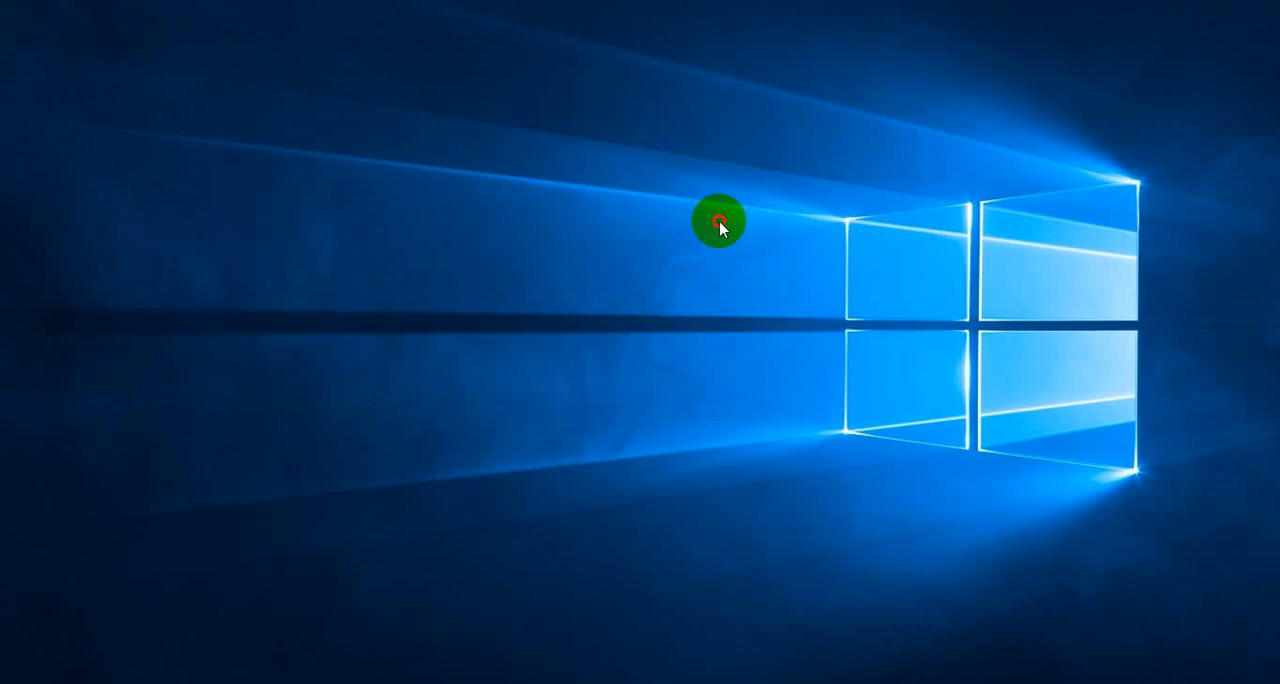
key(super+r)
key(Return)
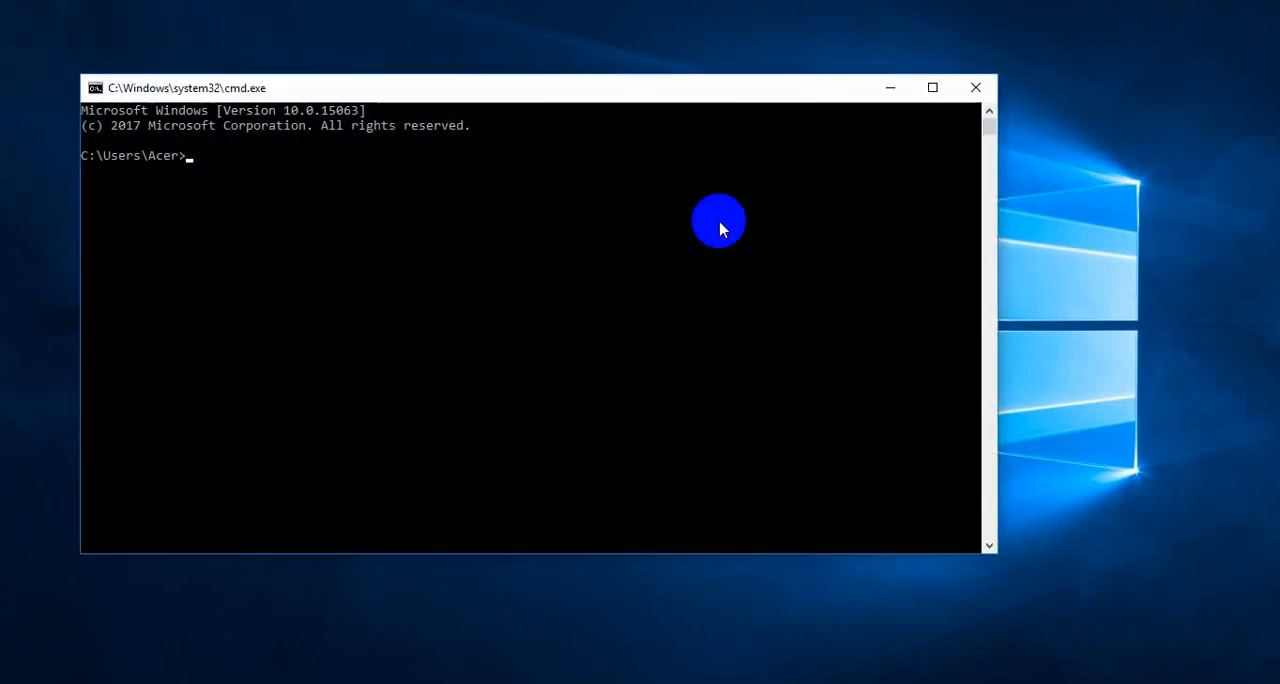
- Check the installed Java runtime by running java -version
text(java )
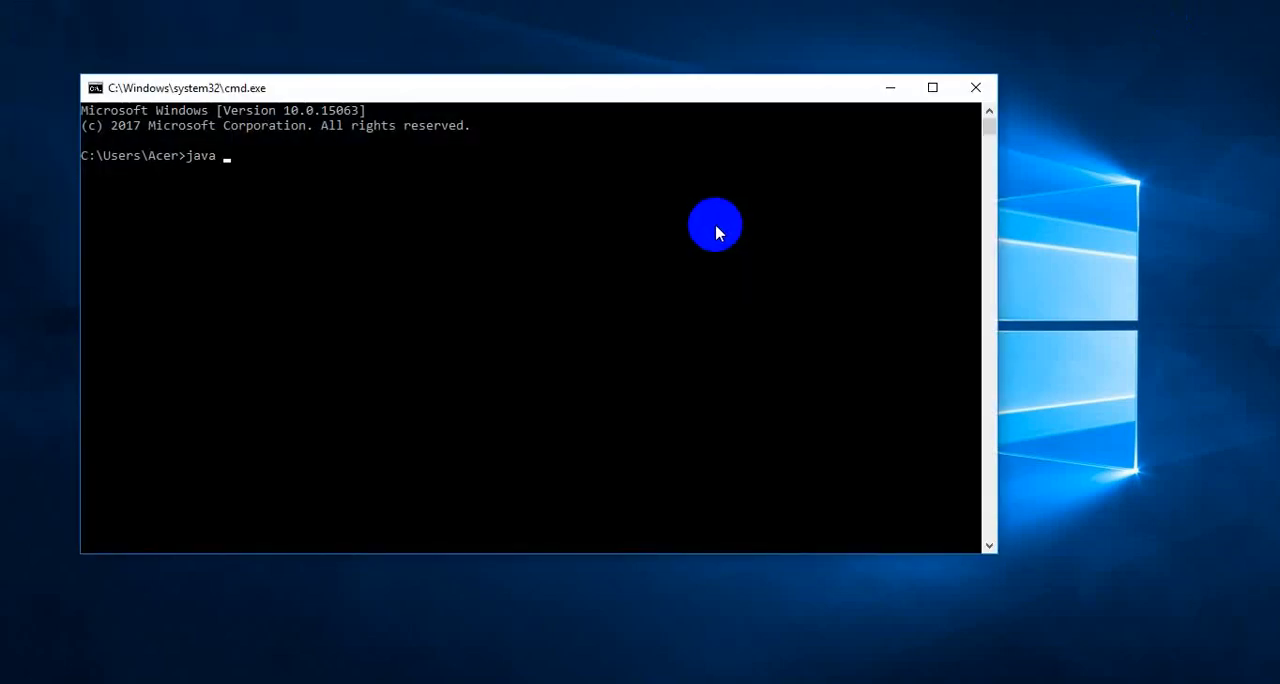
text(-version)
key(Return)
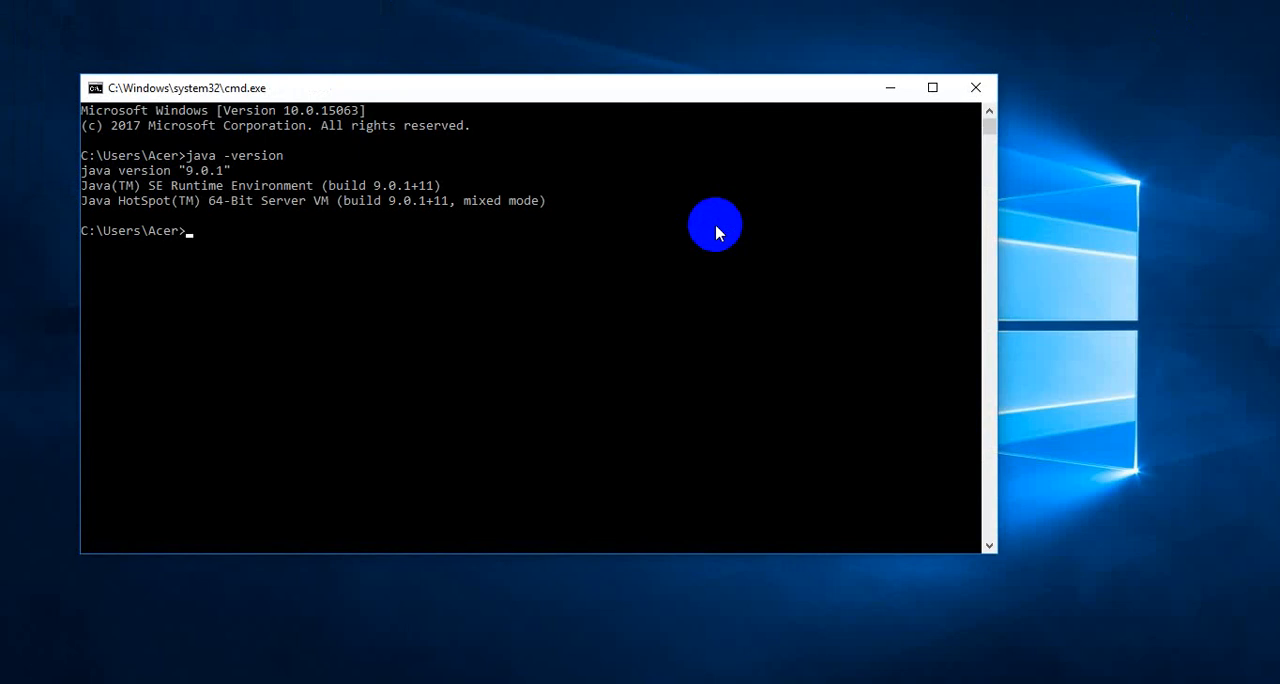
- Check the Java compiler by running javac -version, and close the Command Prompt
text(java)
text(c -ver)
text(siob)
key(Return)
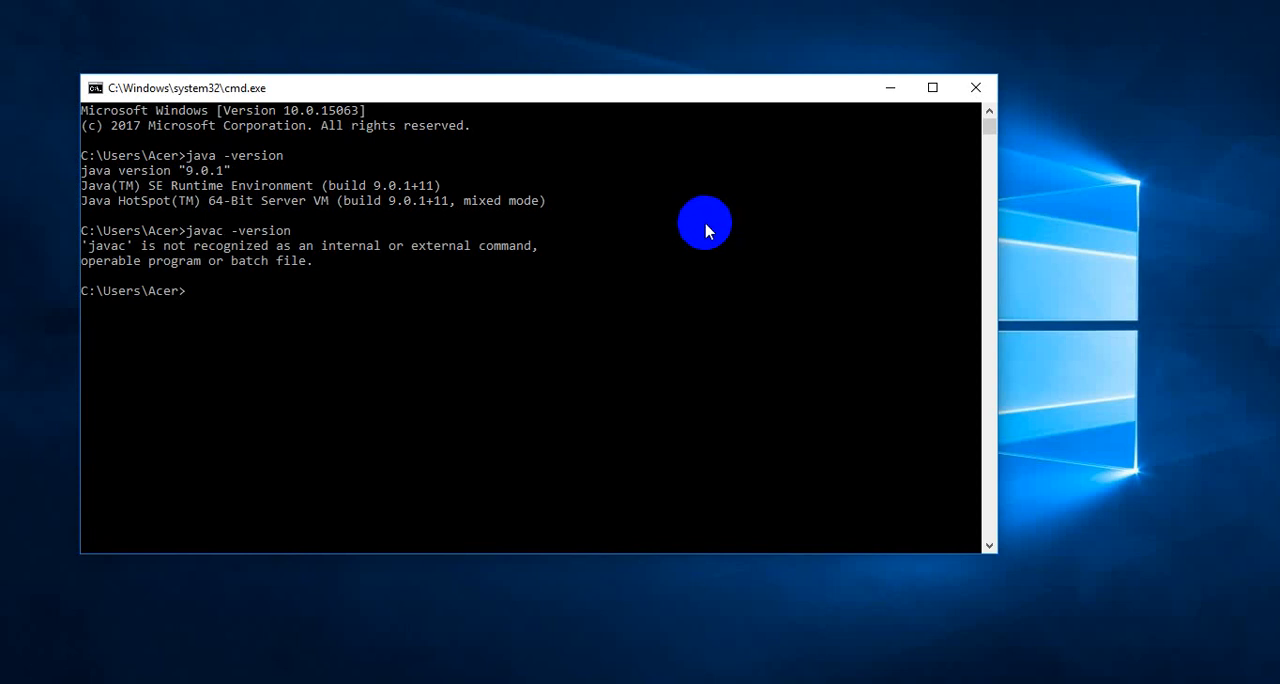
click(988, 90)
- Open the system Path variable for editing through this computer's advanced system settings and environment variables
right_click(486, 192)
click(537, 247)
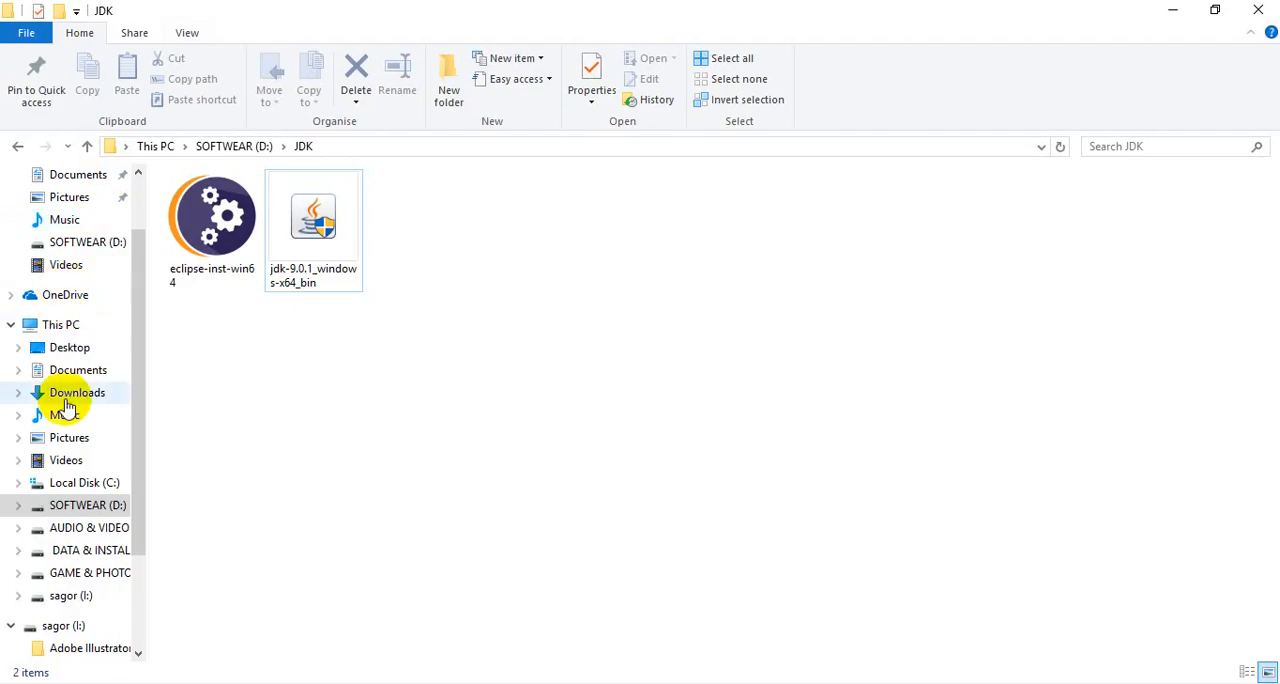
right_click(60, 326)
click(118, 573)
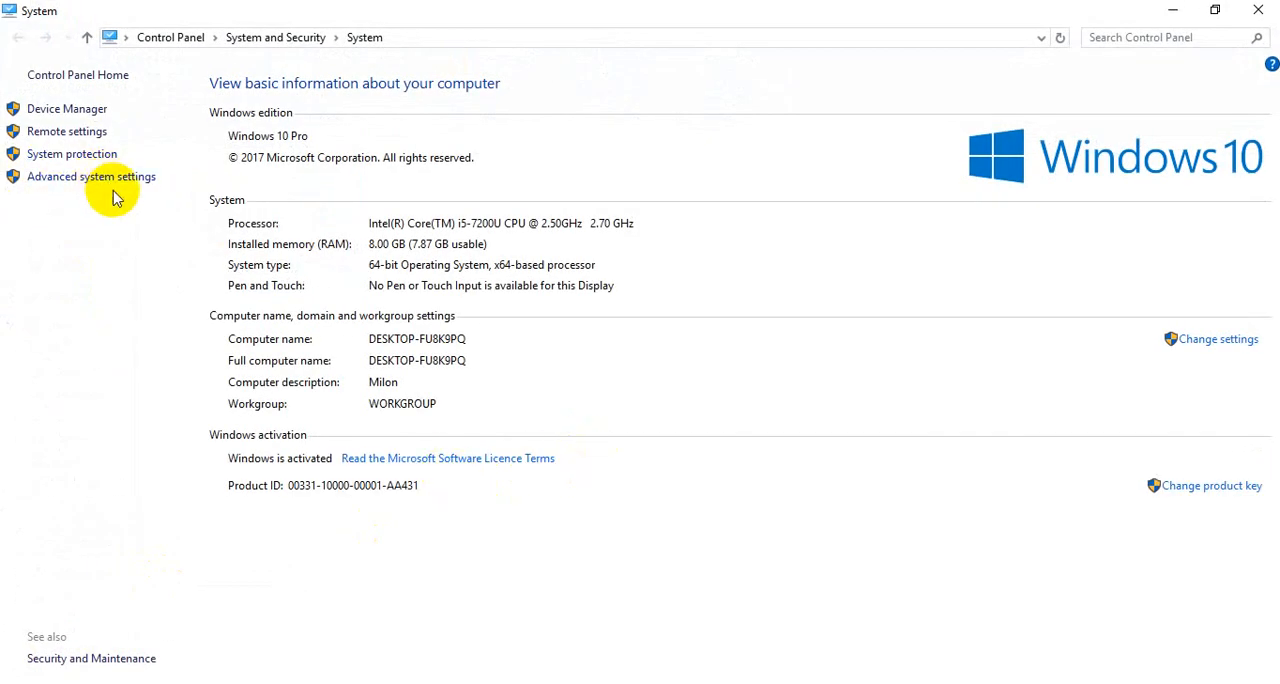
click(117, 180)
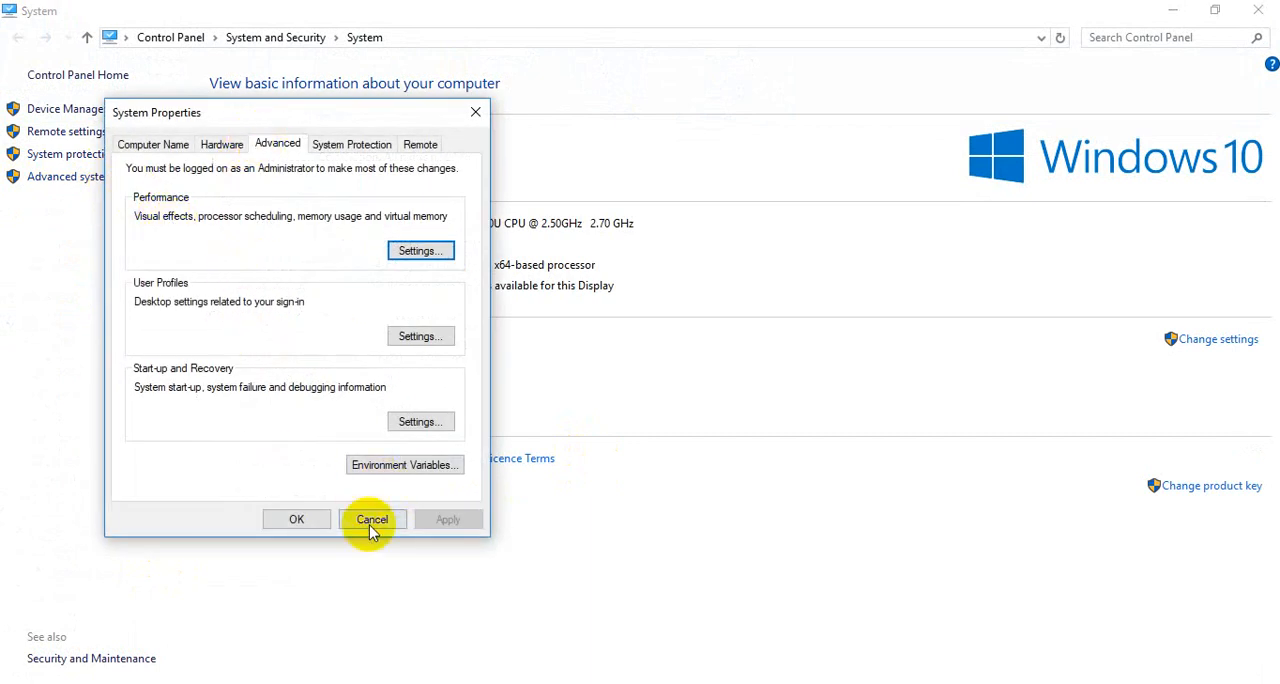
click(428, 466)
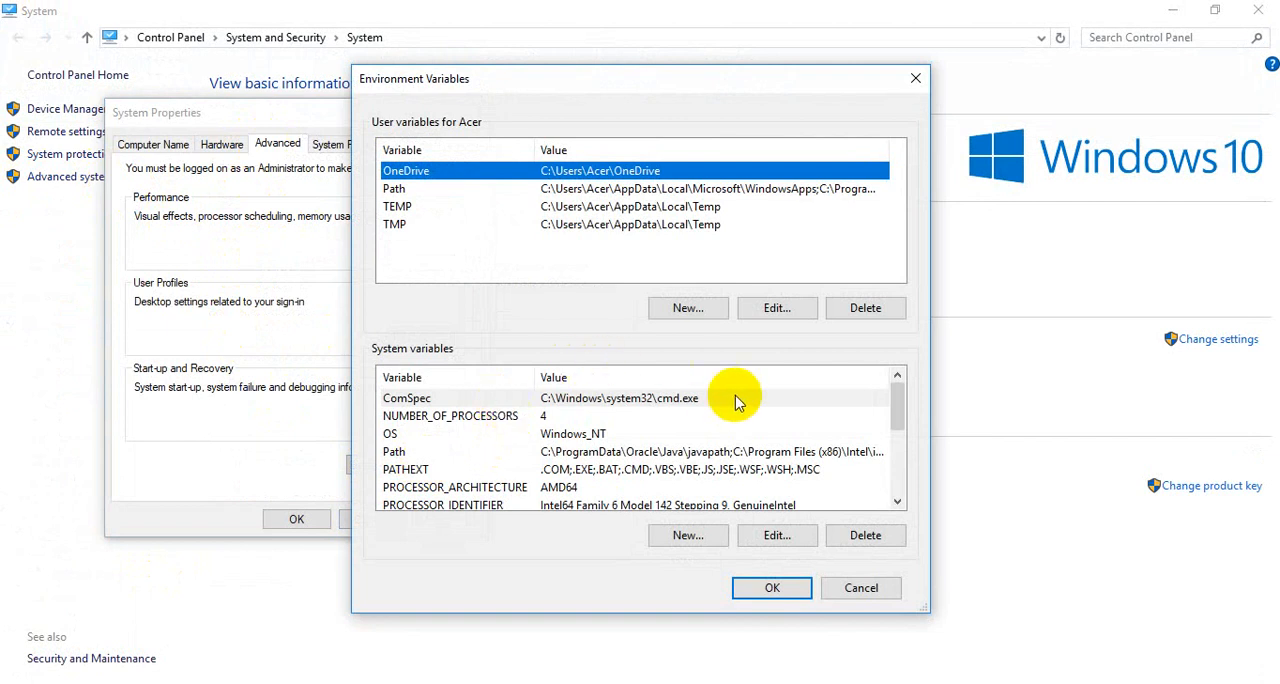
scroll(735, 400, down, 1)
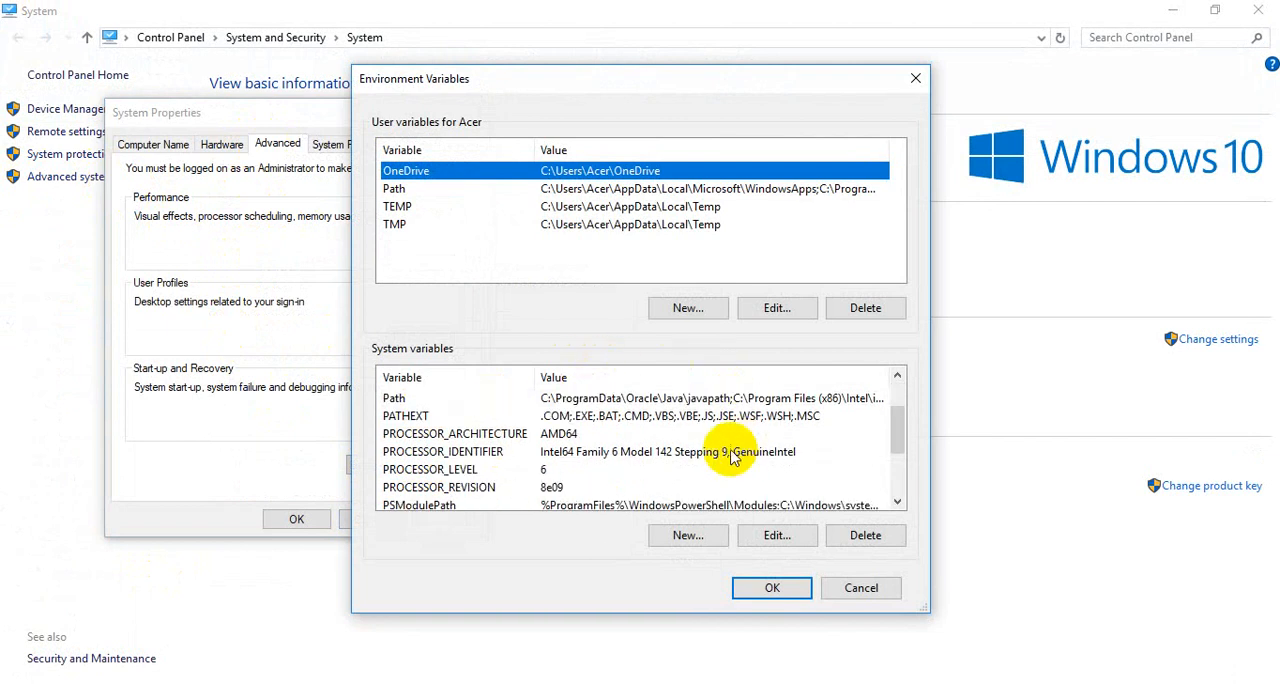
click(567, 400)
click(772, 535)
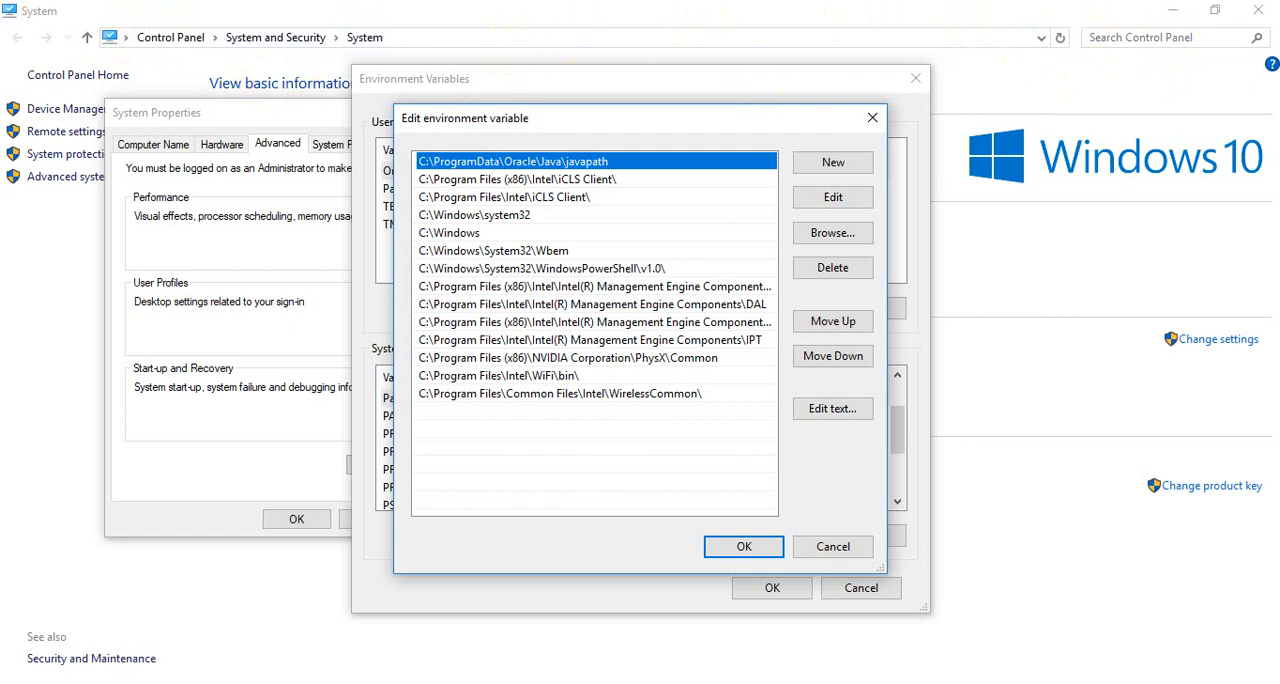
- Browse to the bin folder of jdk-9.0.1 under C:\Program Files\Java in File Explorer and copy its full path
click(1172, 10)
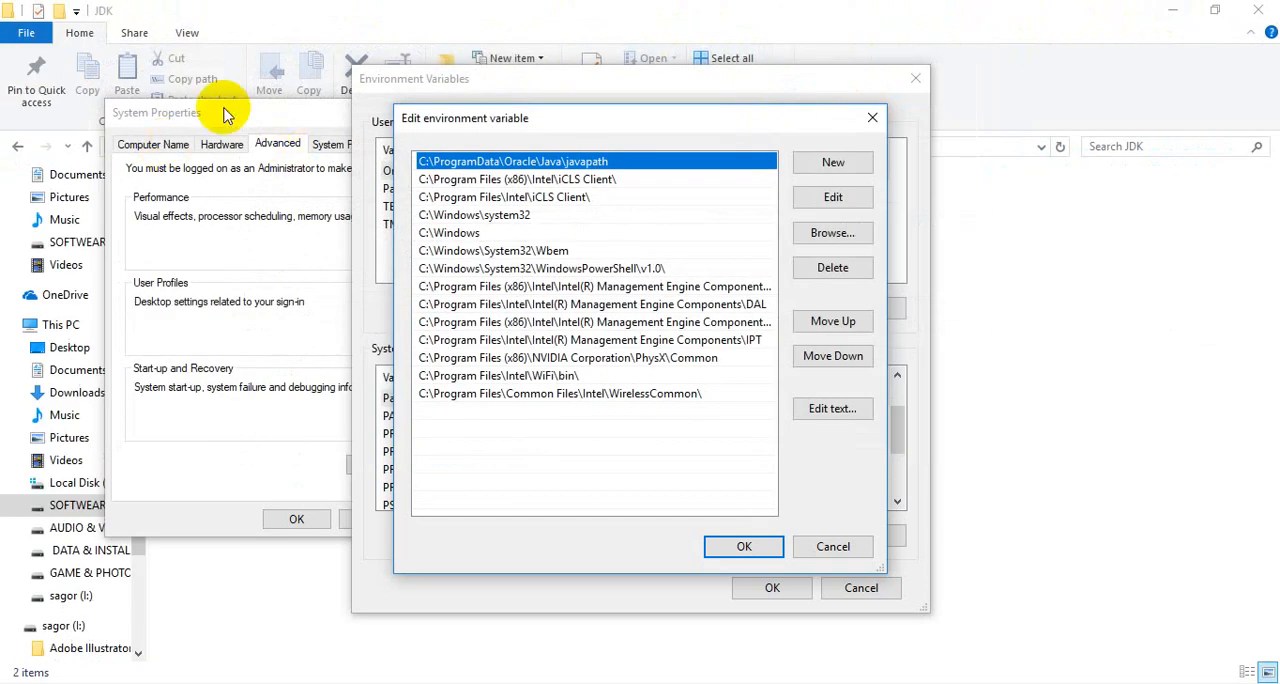
click(608, 96)
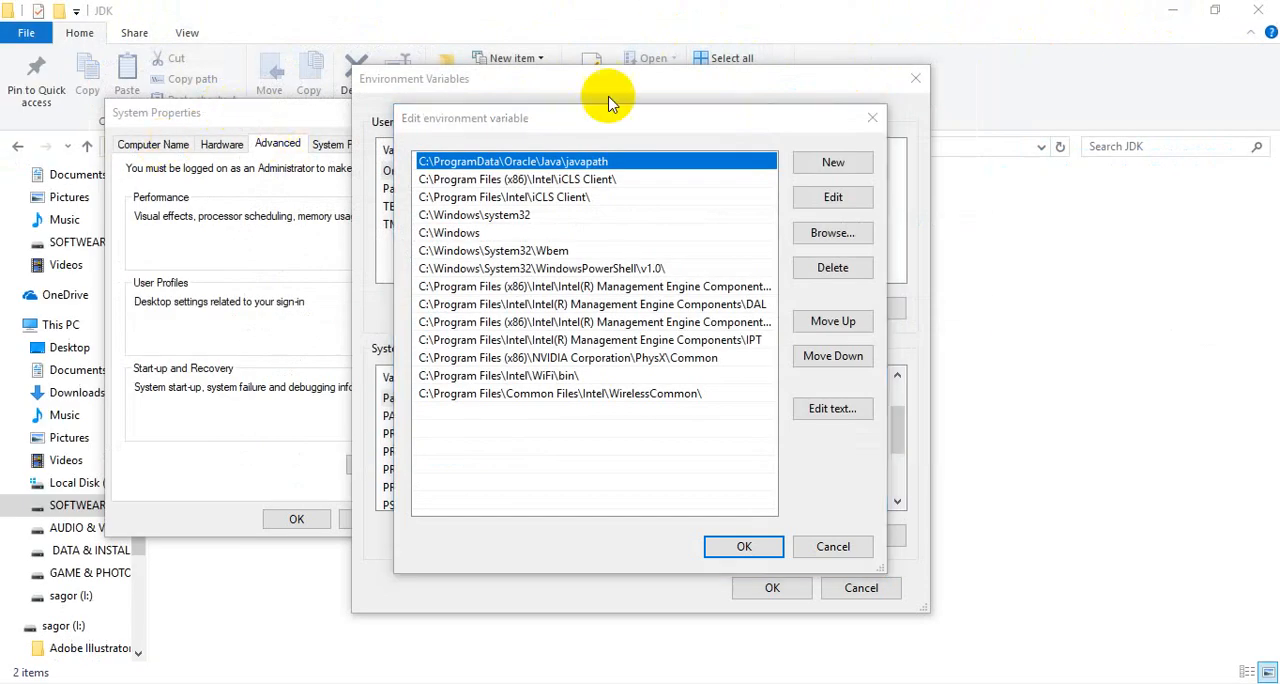
click(1057, 522)
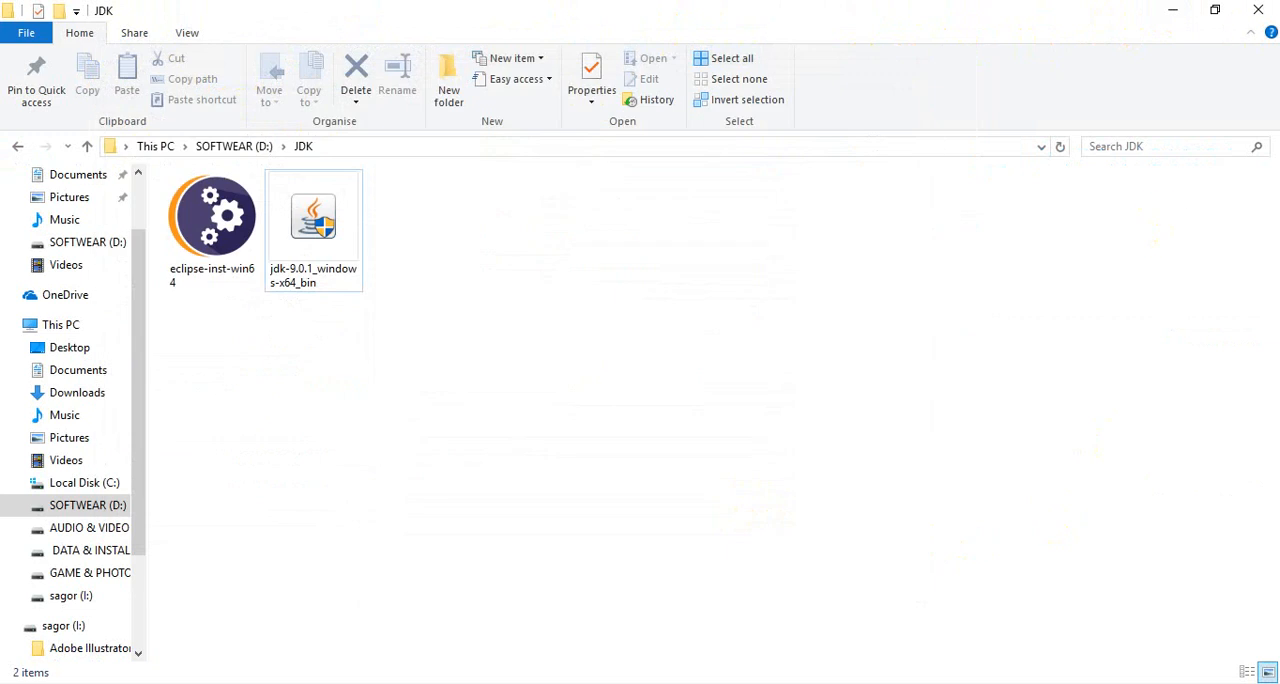
click(90, 482)
double_click(296, 288)
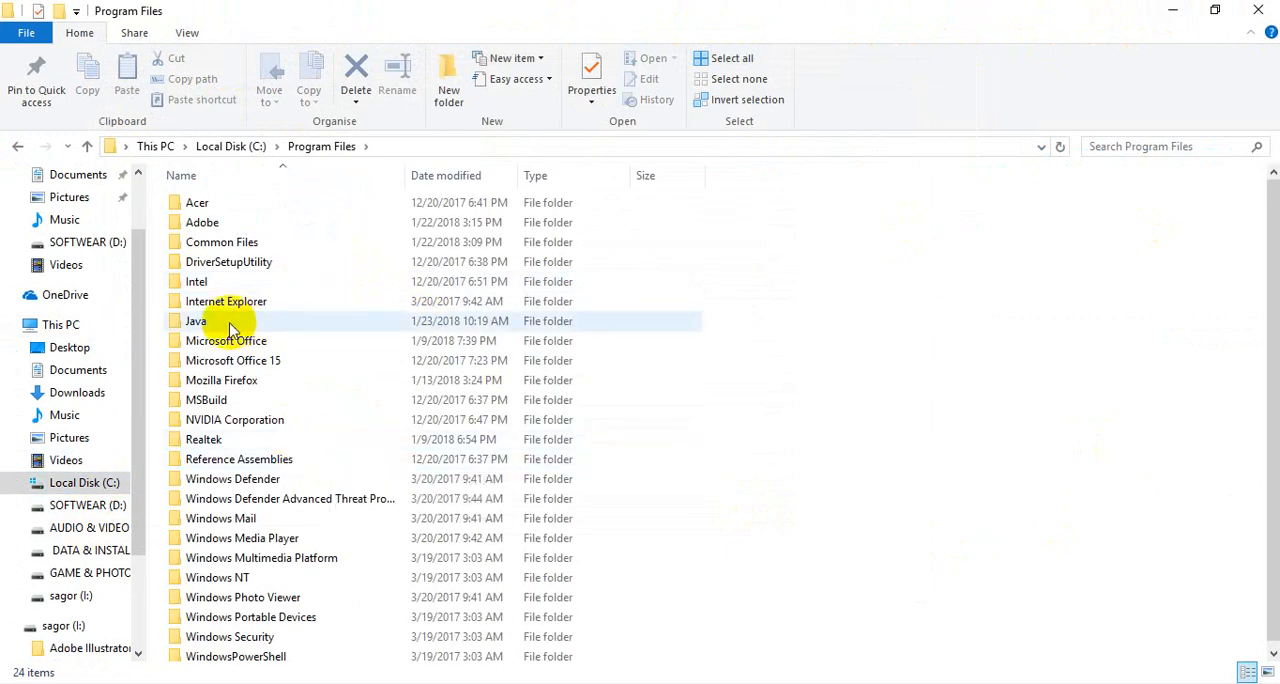
double_click(230, 326)
double_click(255, 205)
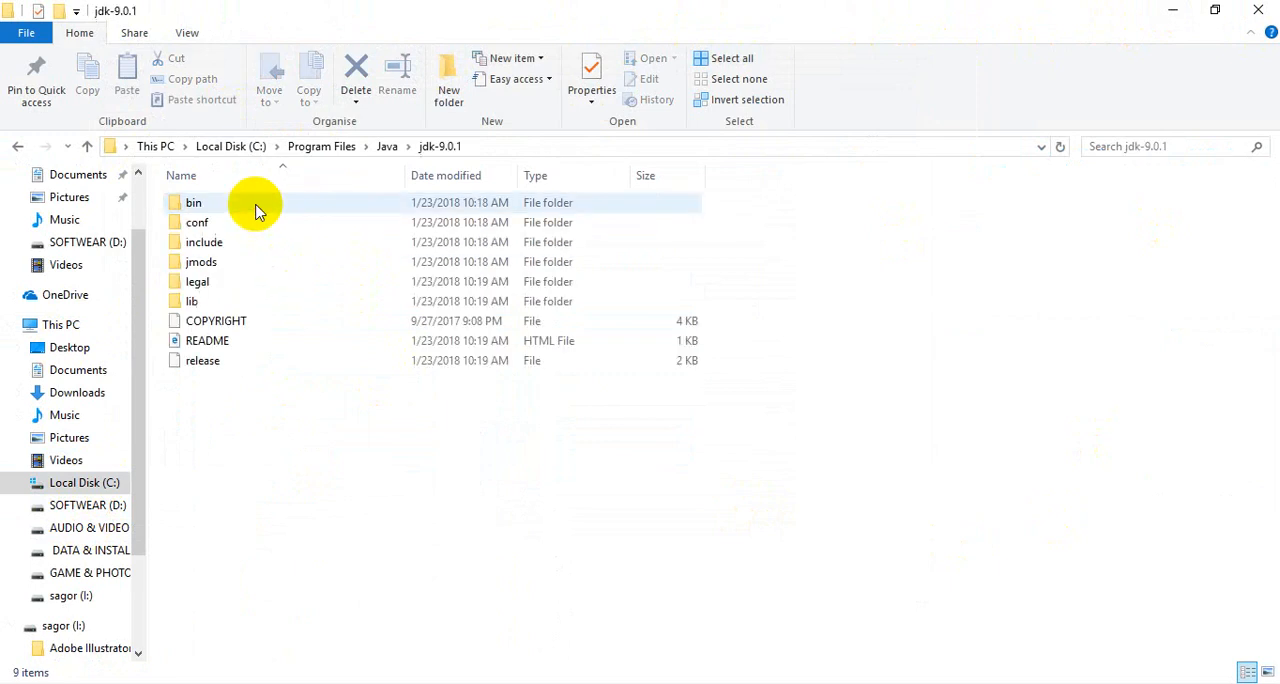
double_click(255, 206)
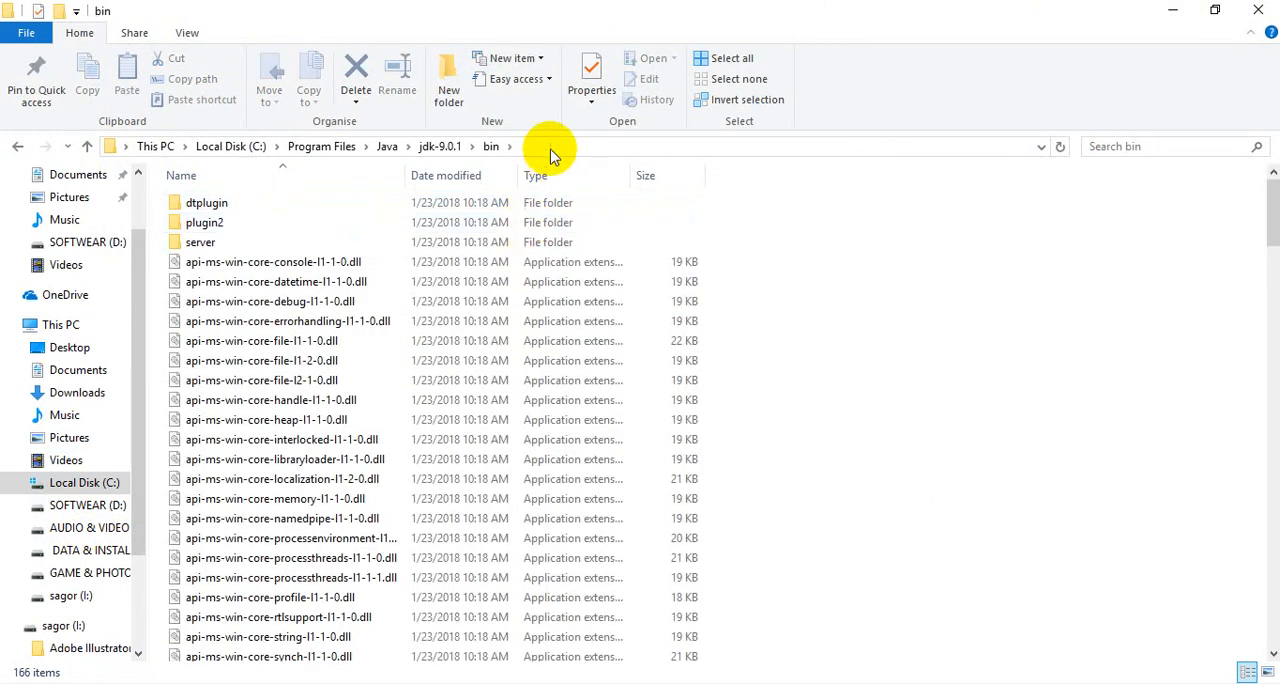
click(551, 148)
key(ctrl+c)
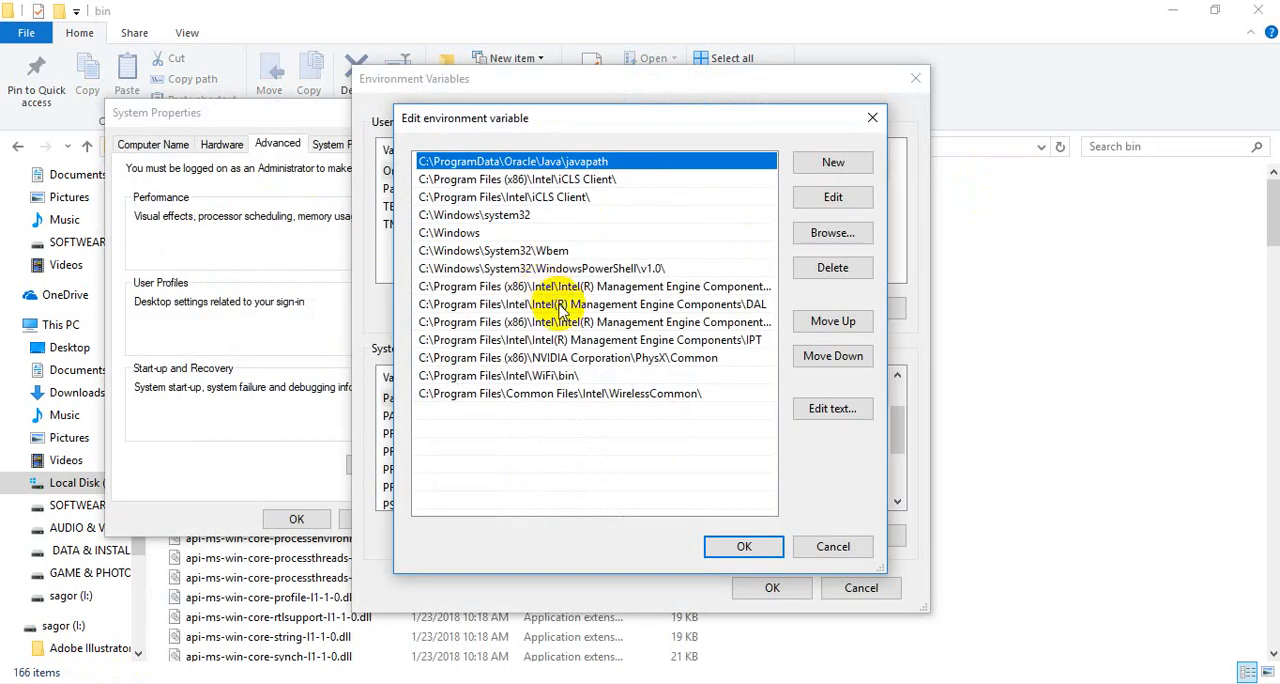
- Add C:\Program Files\Java\jdk-9.0.1\bin as a new entry in the system Path variable and confirm all the settings dialogs
click(833, 162)
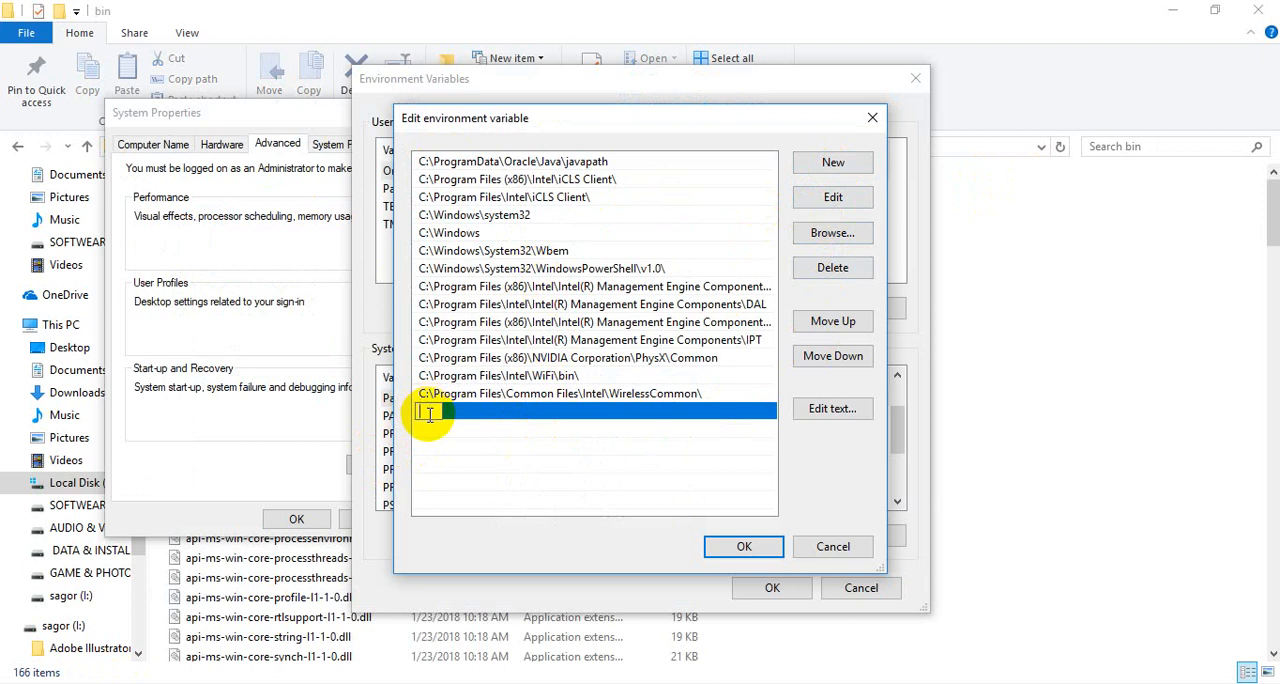
key(ctrl+v)
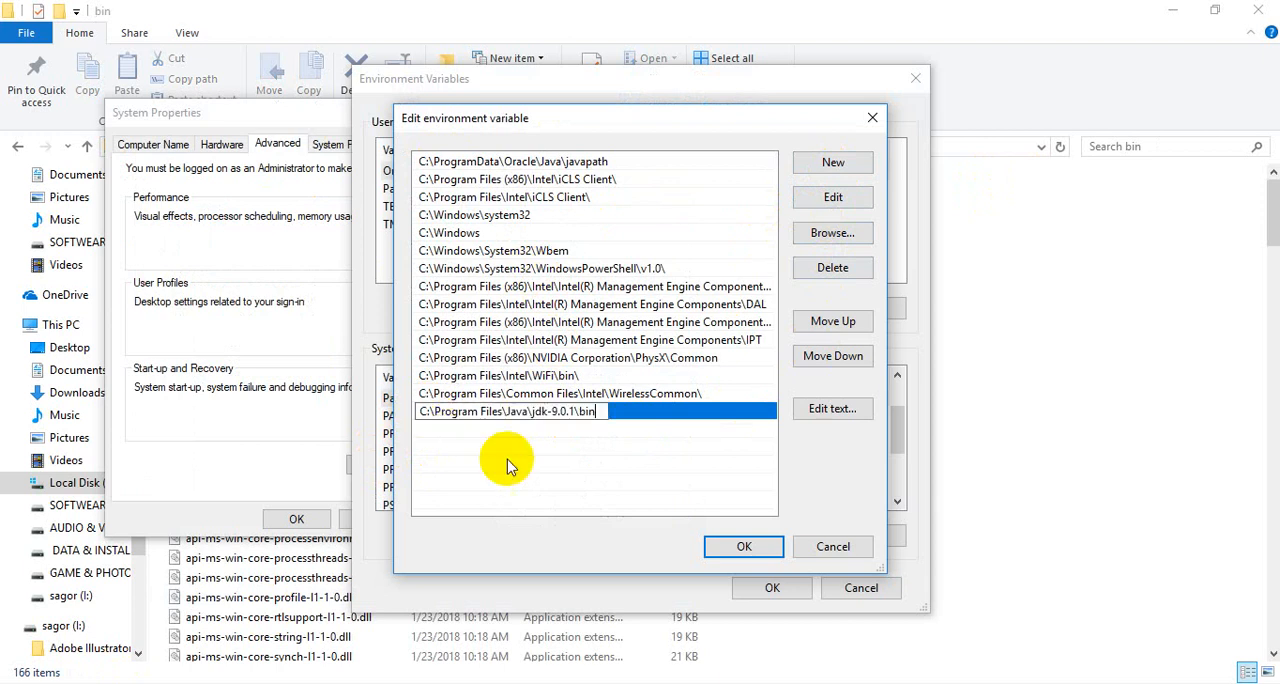
click(744, 547)
click(772, 589)
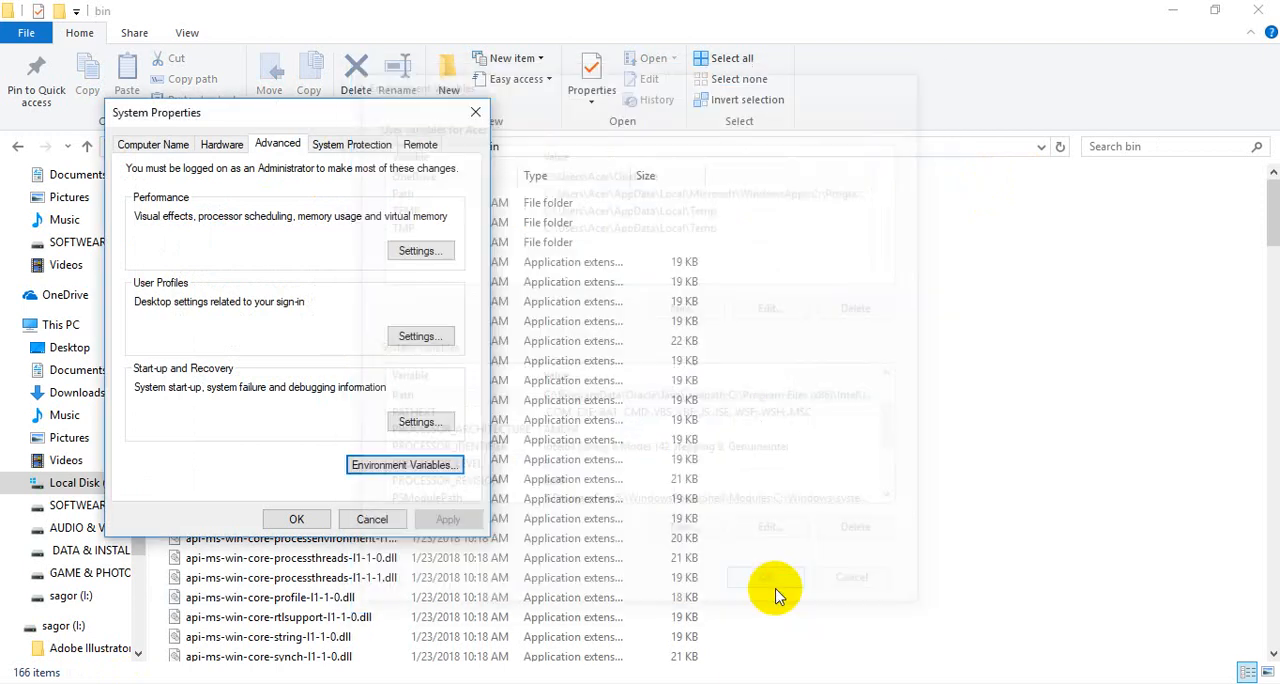
click(296, 521)
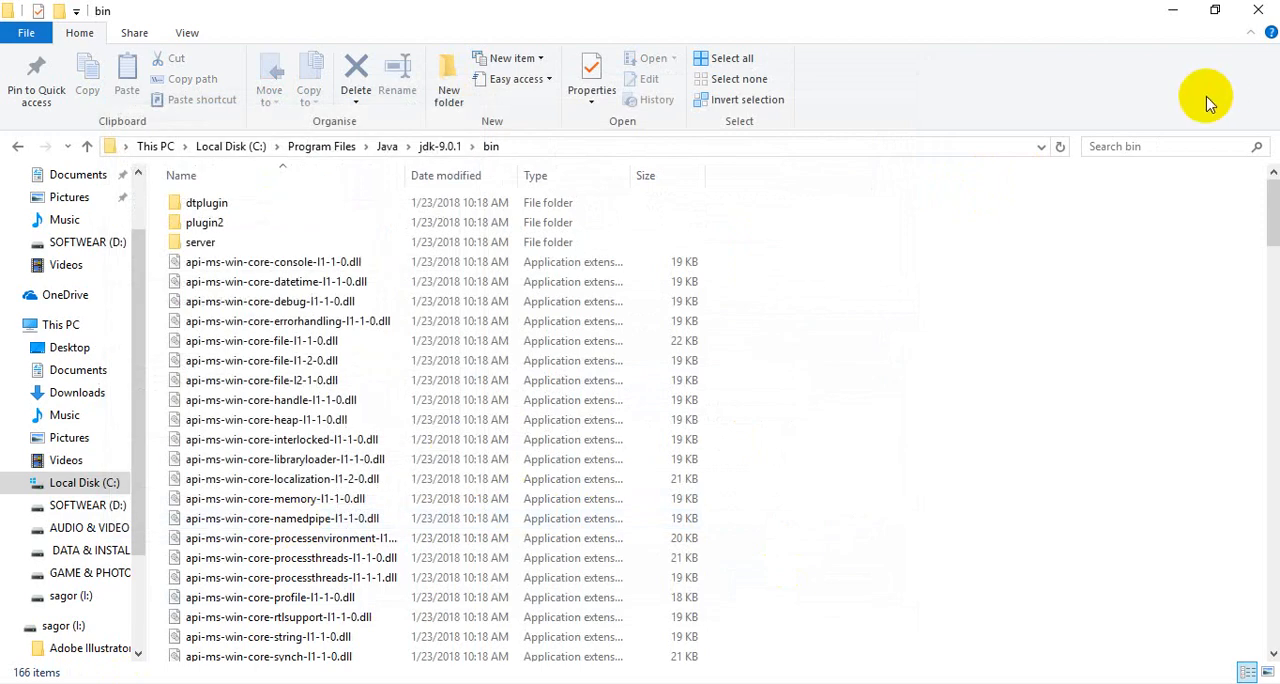
- Close File Explorer and verify the compiler with javac -version in a fresh Command Prompt, closing the prompt when done
click(1258, 10)
right_click(490, 165)
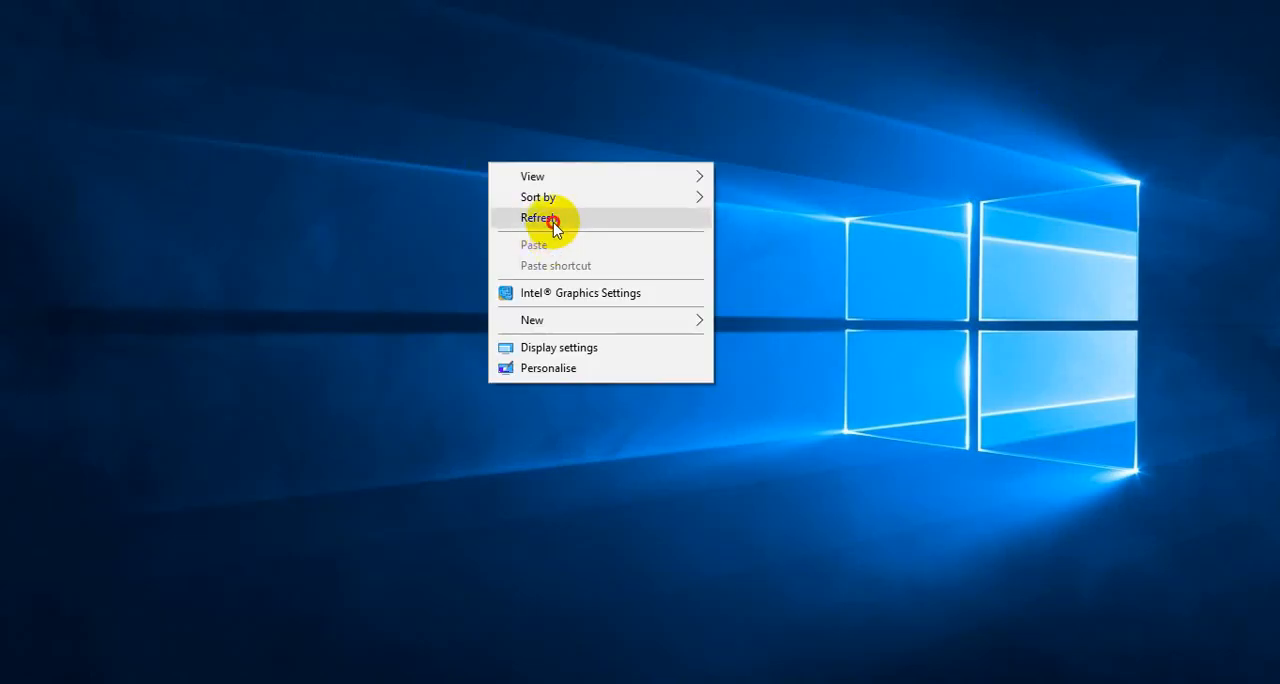
click(556, 219)
key(super+r)
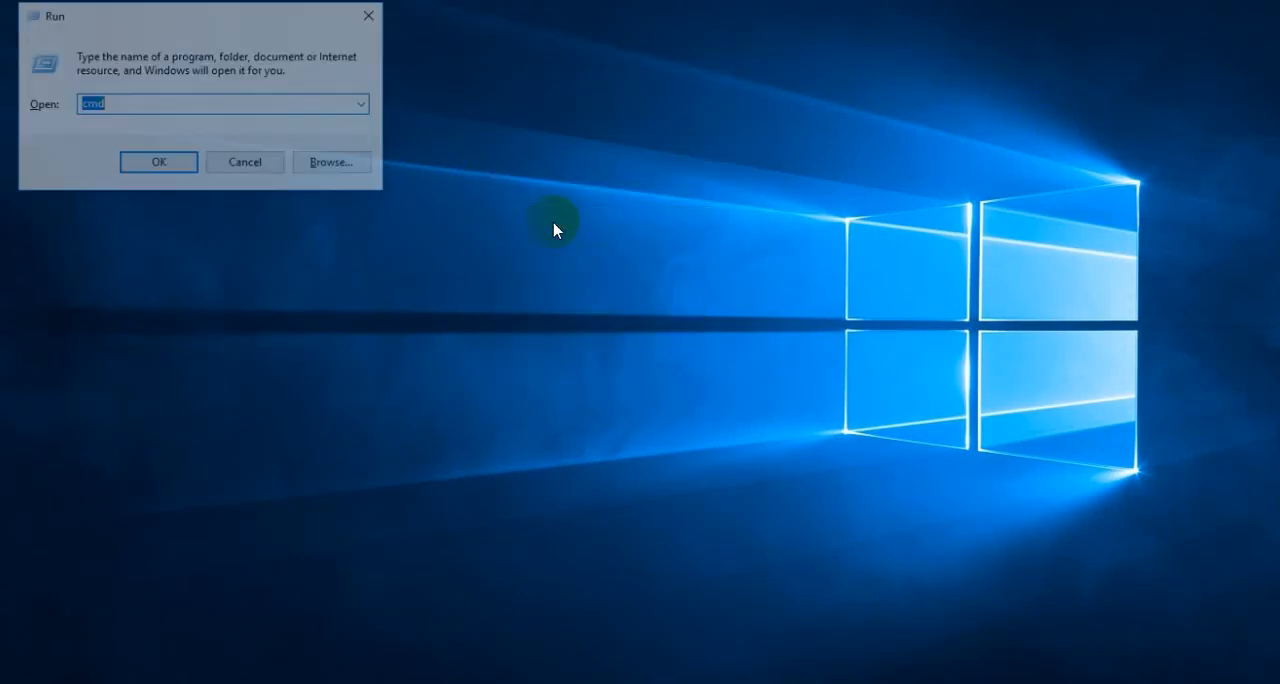
key(Return)
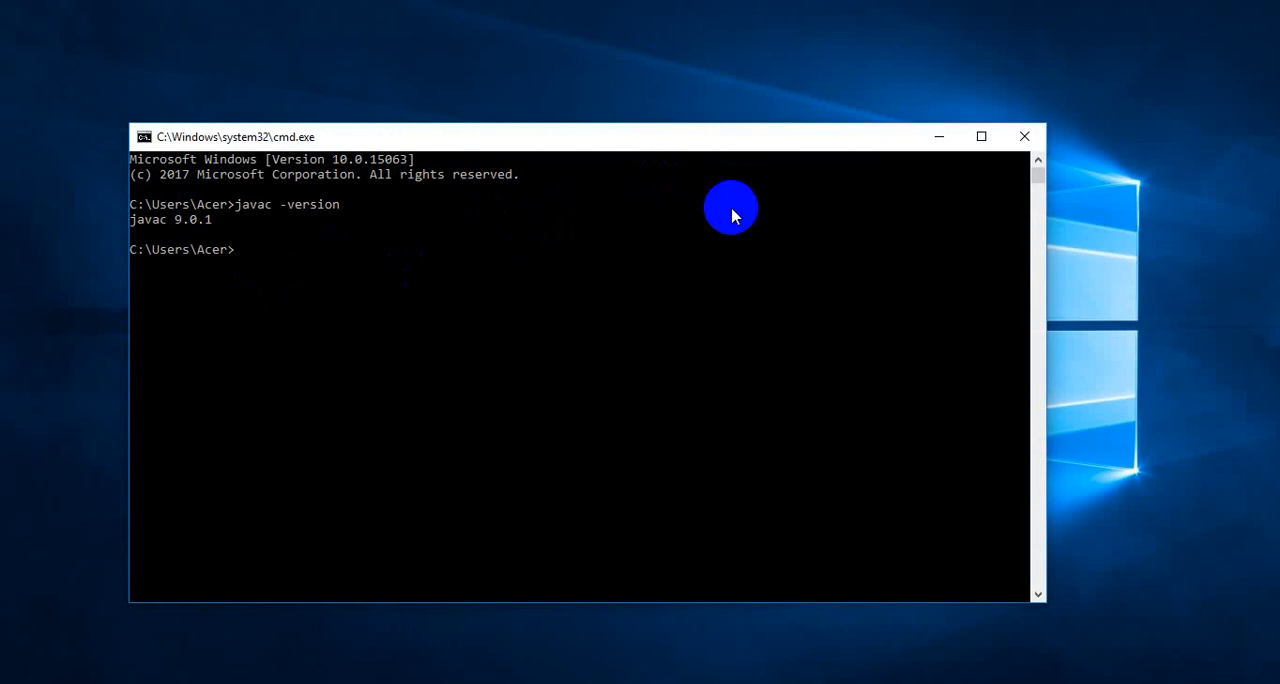
click(1026, 137)
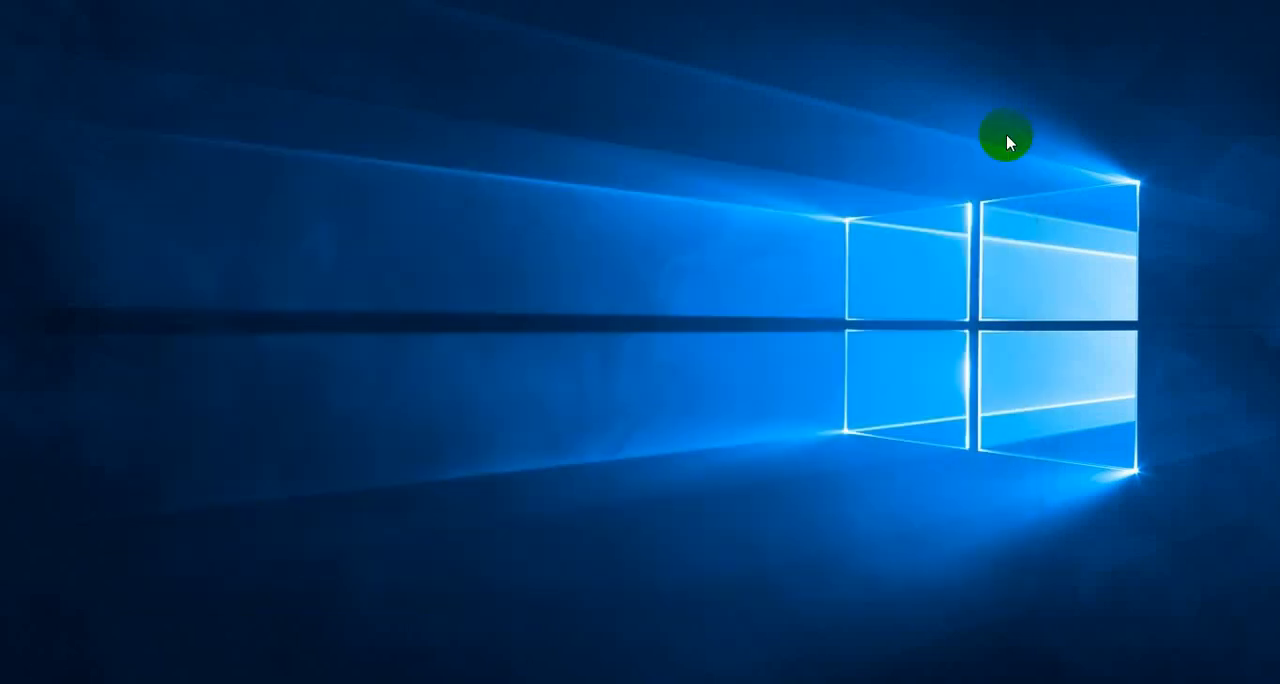
right_click(651, 138)
click(720, 195)
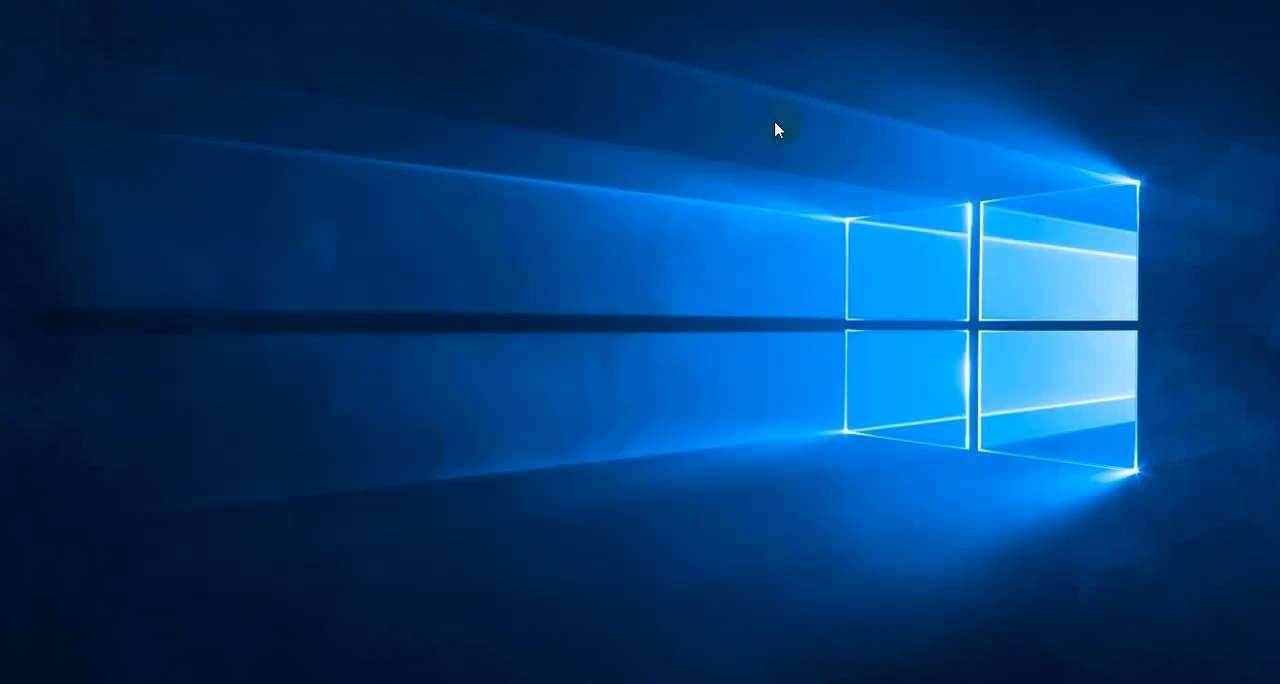